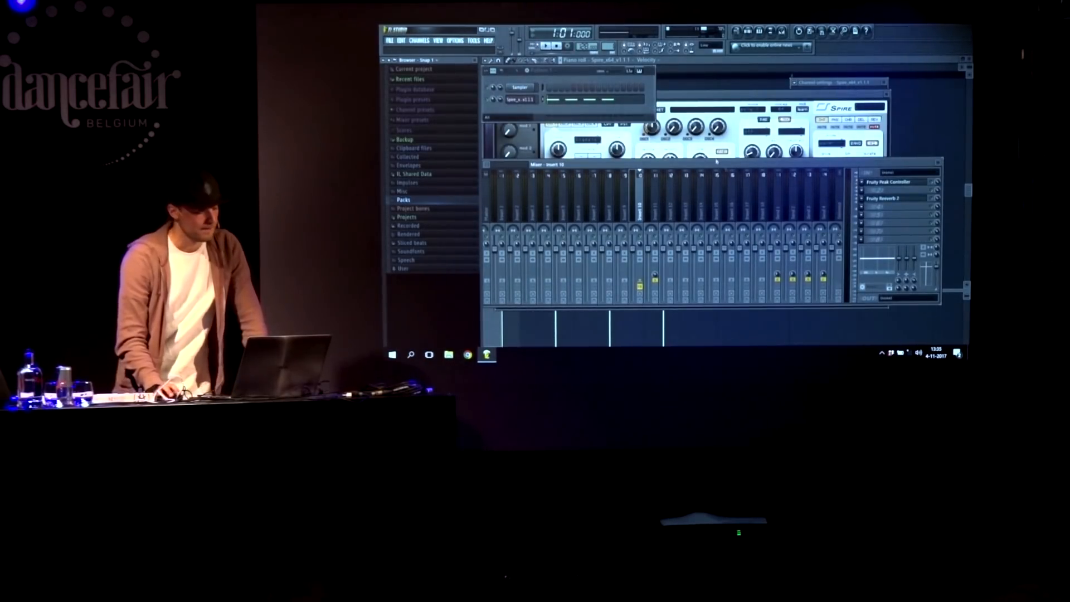
Select bars 1 to 8 in the playlist as the playback range and start playing the song
{"action": "left_click_drag", "start_coordinate": [642, 180], "coordinate": [649, 179]}
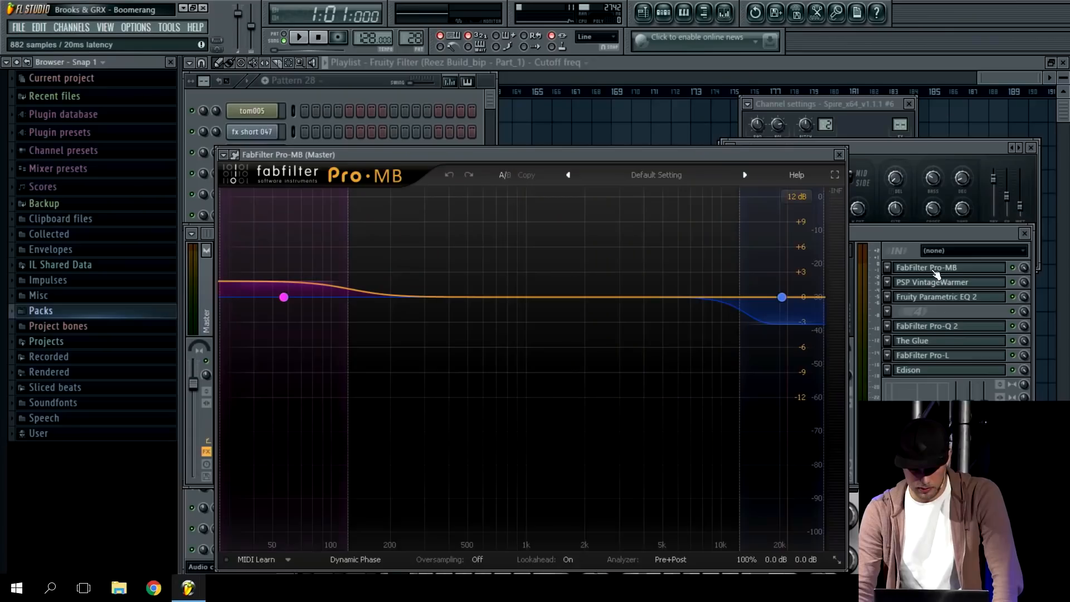
{"action": "left_click", "coordinate": [644, 14]}
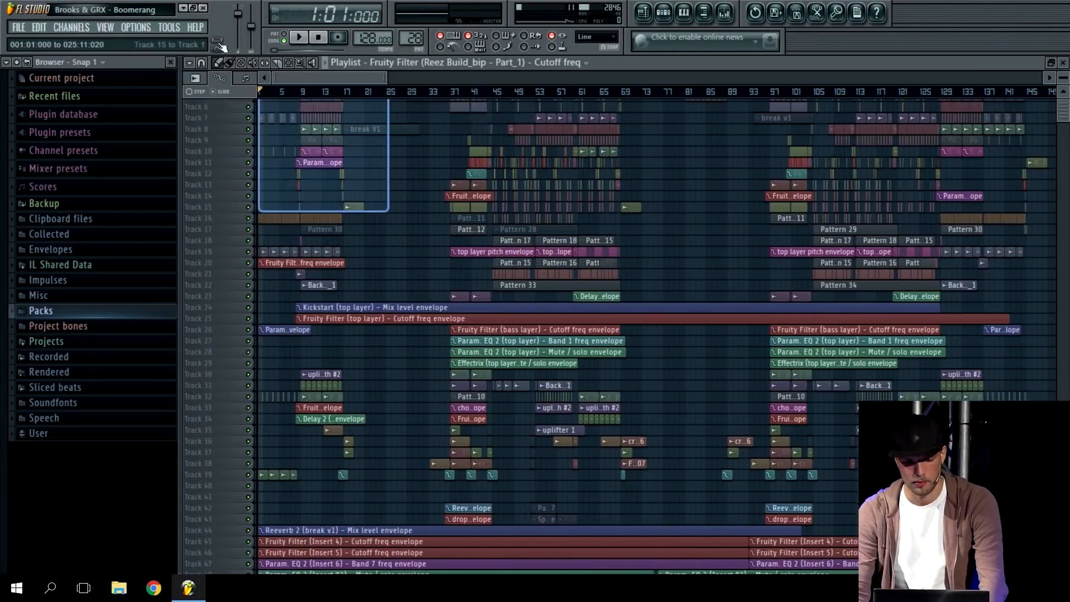
{"action": "left_click_drag", "start_coordinate": [219, 43], "coordinate": [220, 43]}
{"action": "left_click_drag", "start_coordinate": [498, 97], "coordinate": [259, 97]}
{"action": "key", "text": "space"}
Open FabFilter Pro-MB from the Master channel's effect slots during playback, then stop the song
{"action": "left_click", "coordinate": [725, 16]}
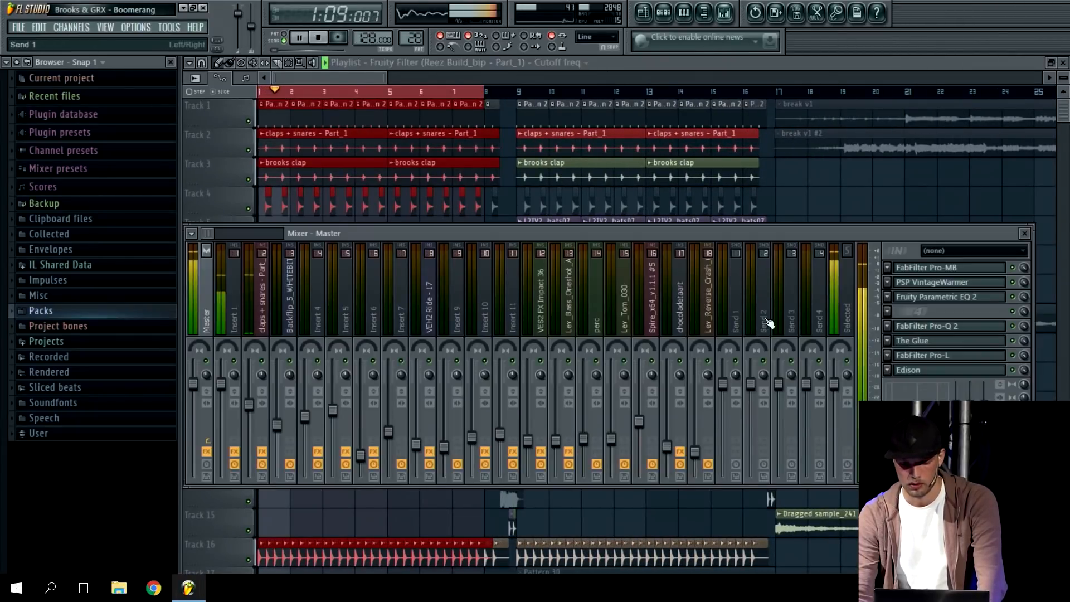
{"action": "left_click", "coordinate": [920, 267]}
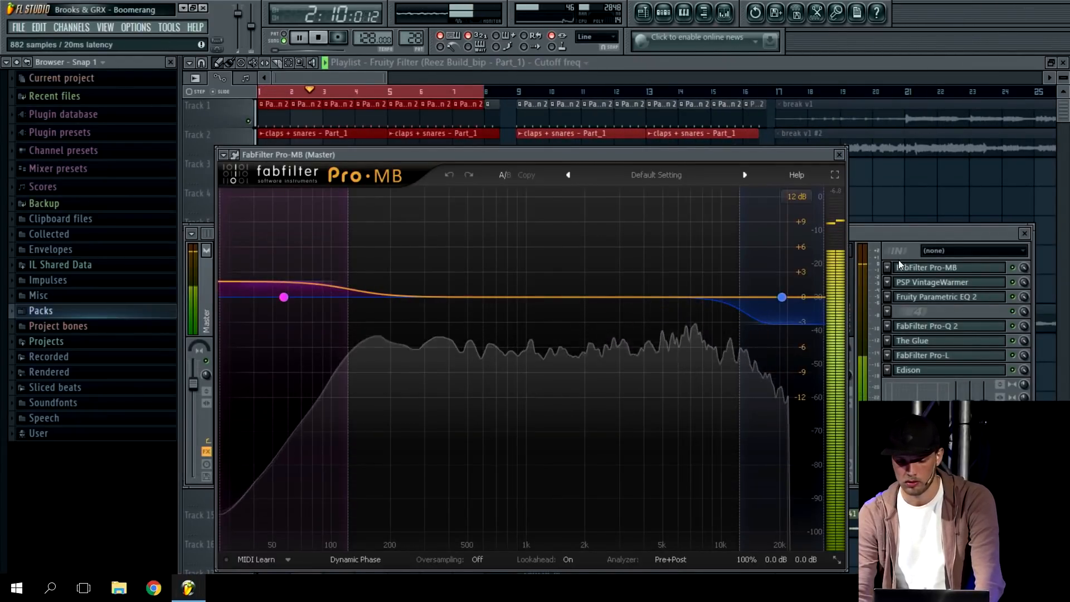
{"action": "left_click", "coordinate": [898, 232]}
{"action": "key", "text": "space"}
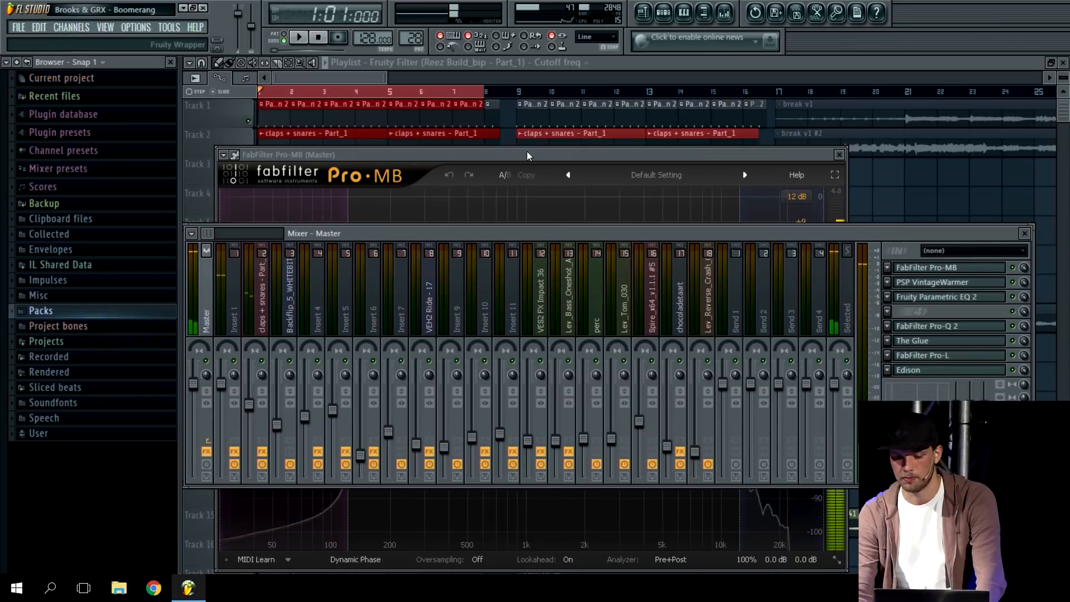
Reposition the Pro-MB window and play the selected bars to examine its low and high bands against the spectrum
{"action": "left_click_drag", "start_coordinate": [482, 159], "coordinate": [482, 132]}
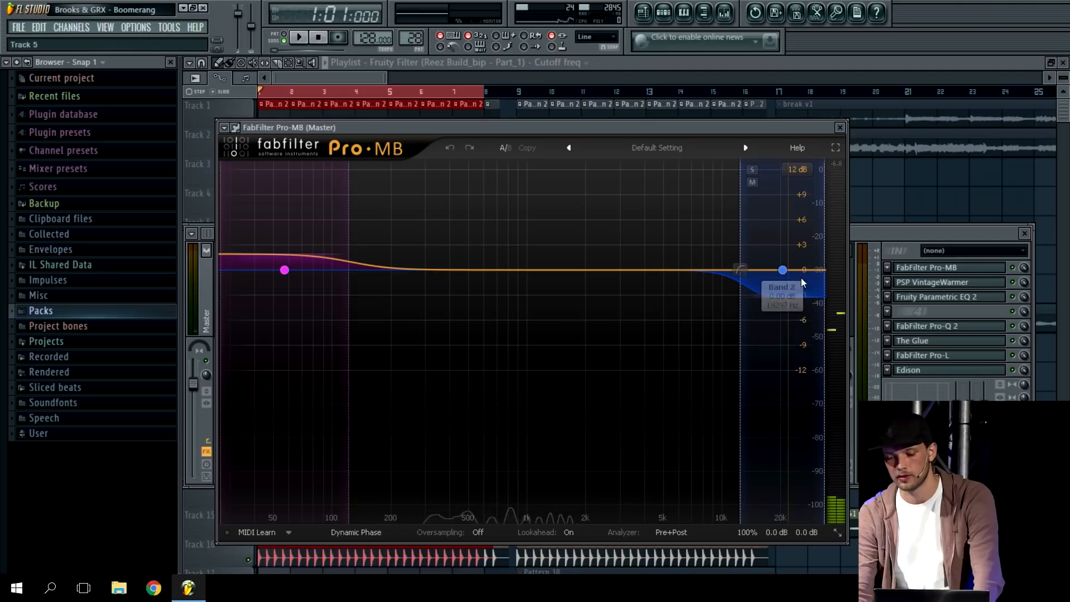
{"action": "key", "text": "space"}
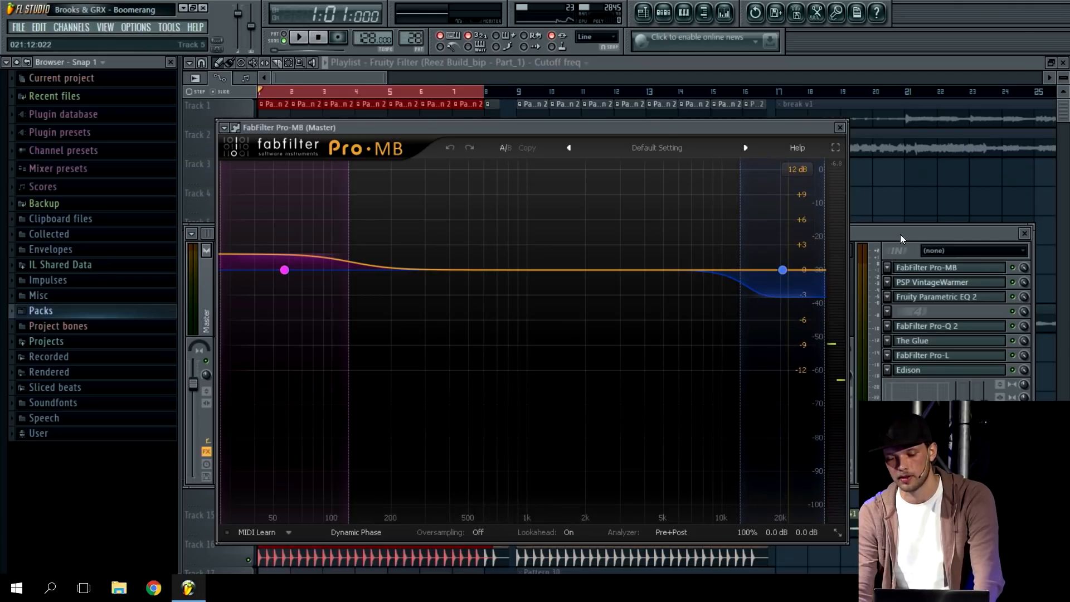
{"action": "key", "text": "F9"}
{"action": "left_click", "coordinate": [698, 139]}
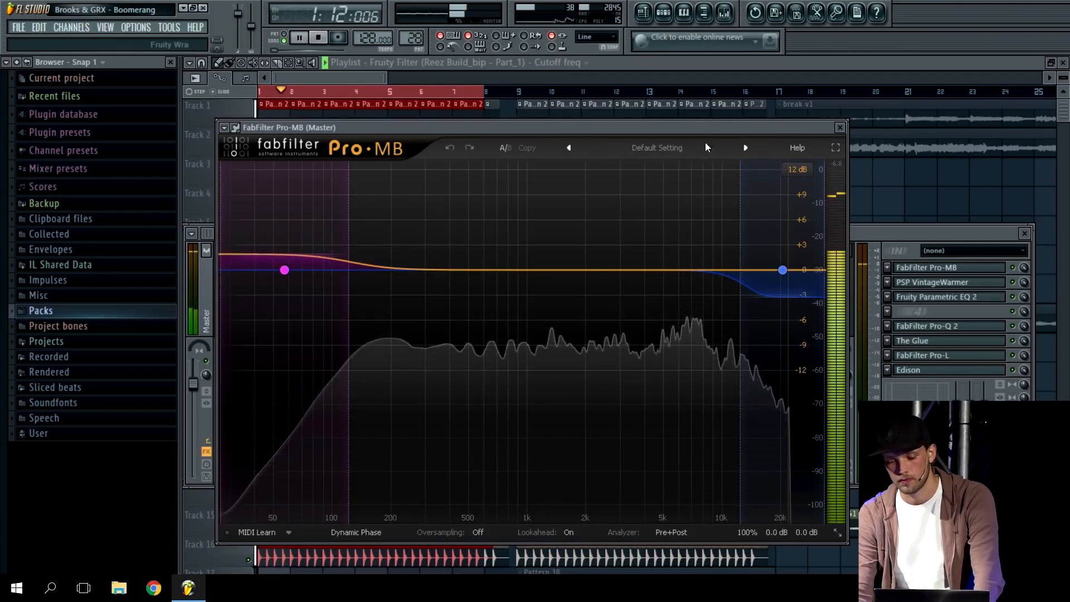
{"action": "left_click", "coordinate": [866, 235]}
{"action": "key", "text": "space"}
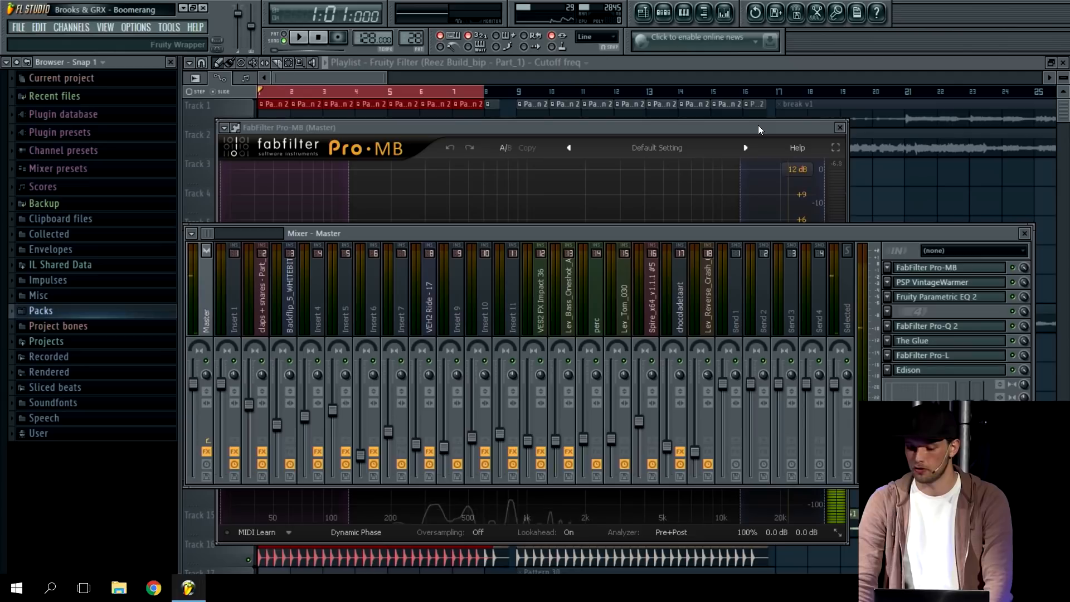
{"action": "left_click", "coordinate": [381, 137]}
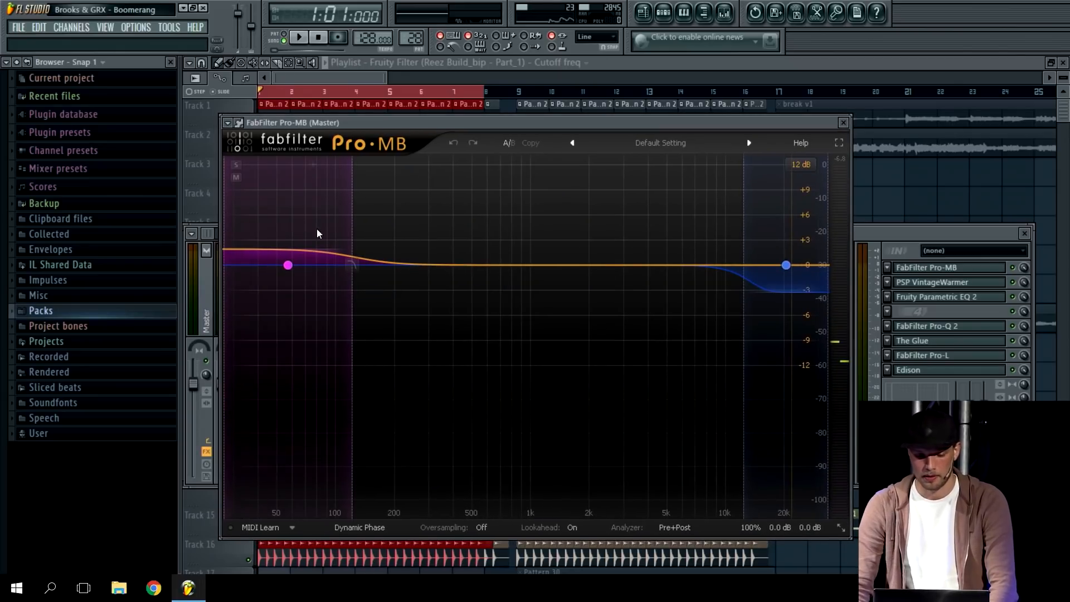
Open PSP VintageWarmer from the Master channel, examine its knob settings, and audition the selected bars
{"action": "left_click", "coordinate": [898, 233]}
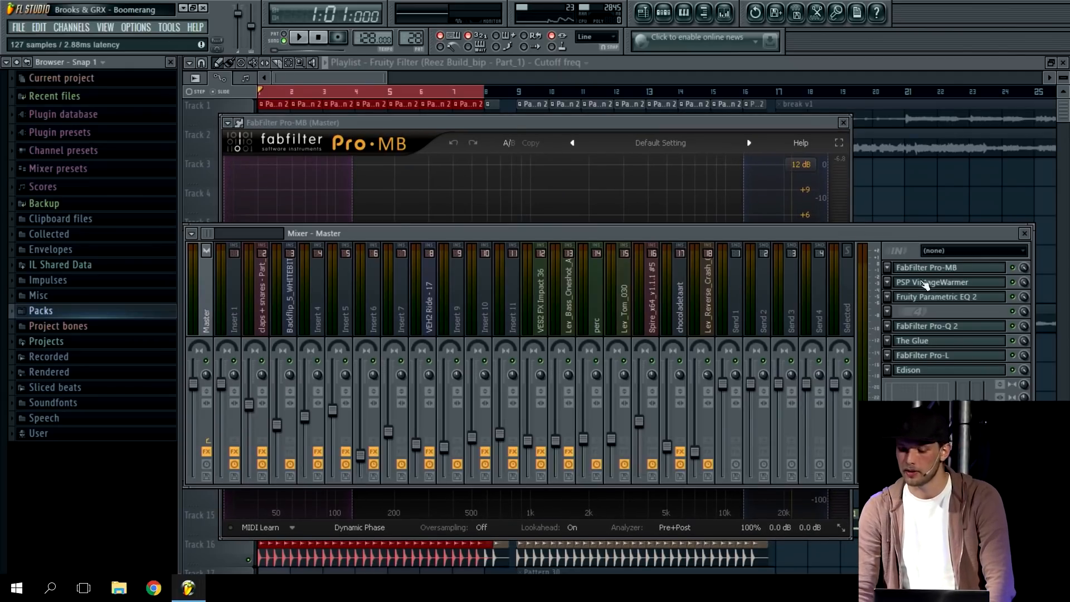
{"action": "left_click", "coordinate": [937, 286]}
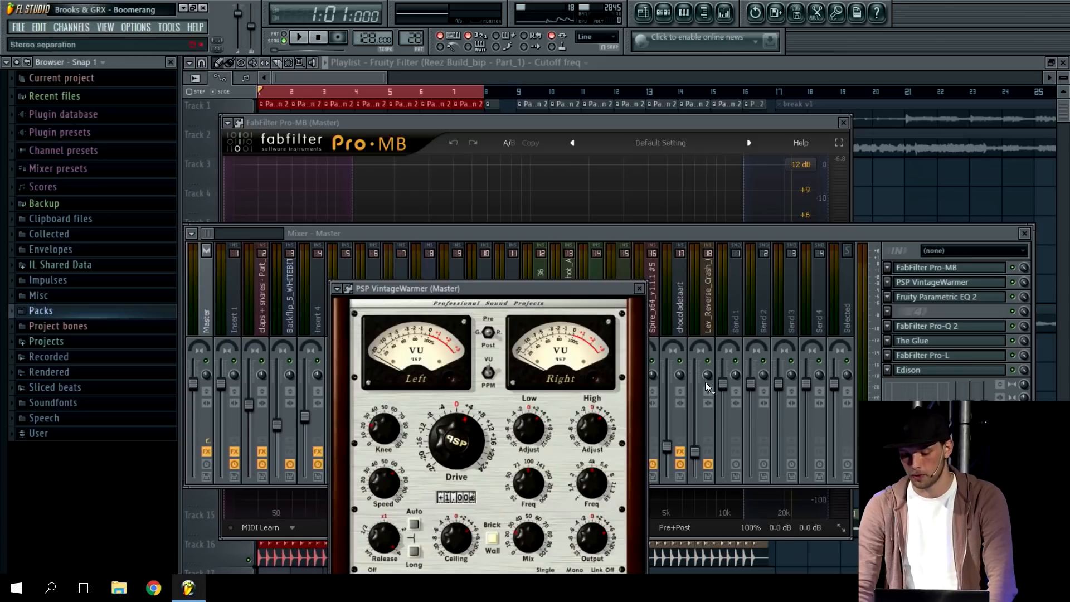
{"action": "left_click_drag", "start_coordinate": [477, 288], "coordinate": [488, 217]}
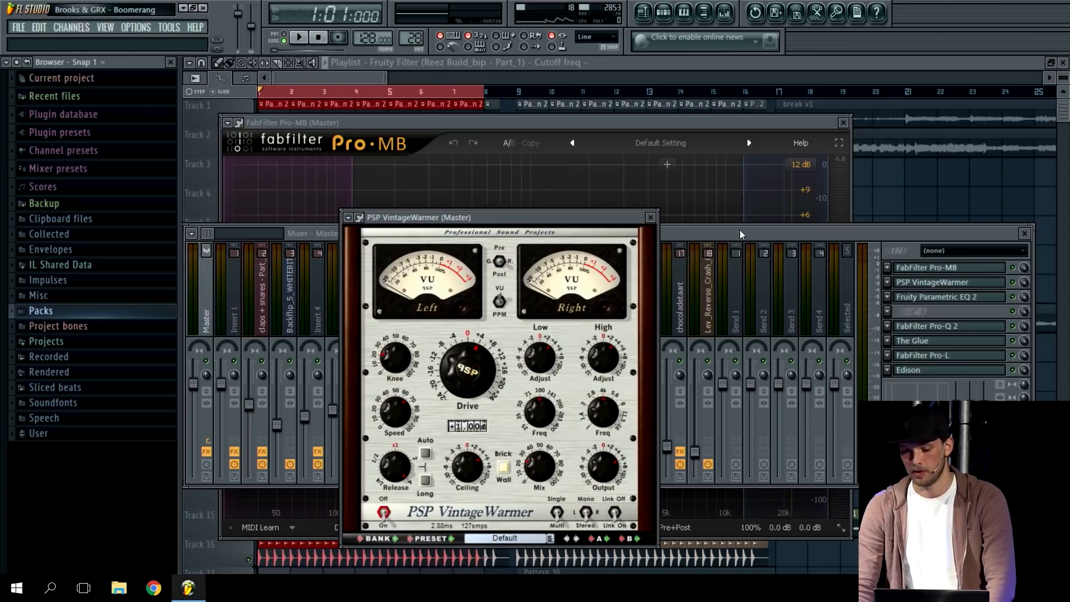
{"action": "left_click_drag", "start_coordinate": [584, 222], "coordinate": [613, 191]}
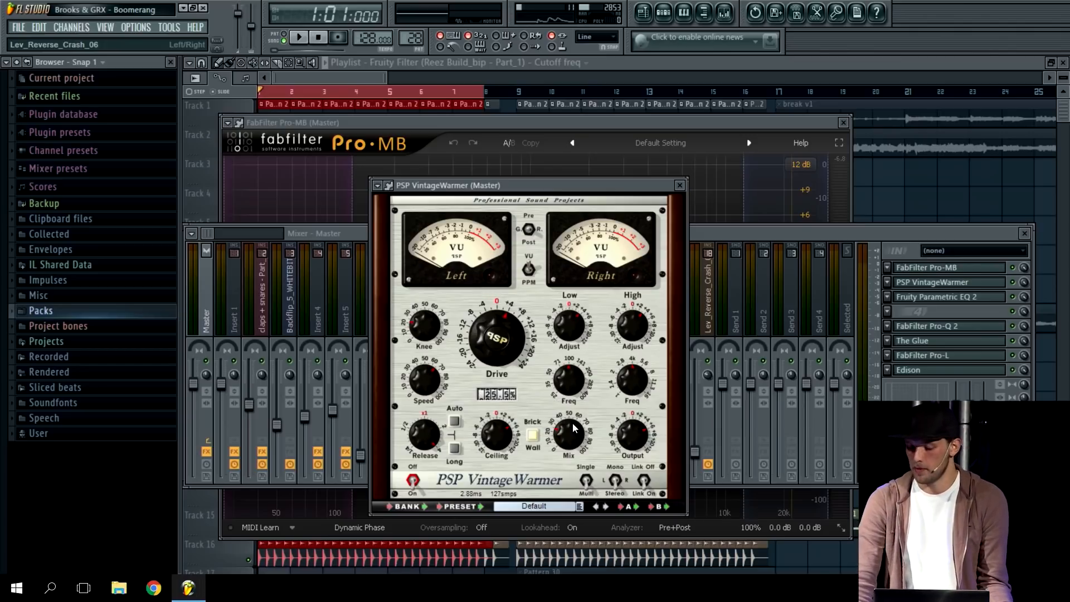
{"action": "left_click", "coordinate": [778, 235]}
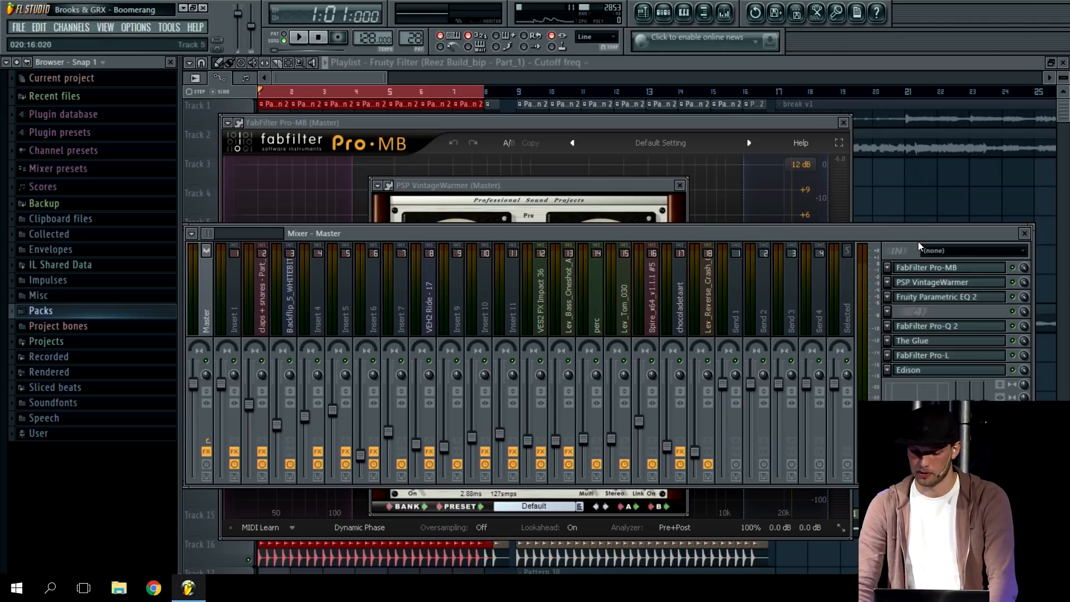
{"action": "key", "text": "space"}
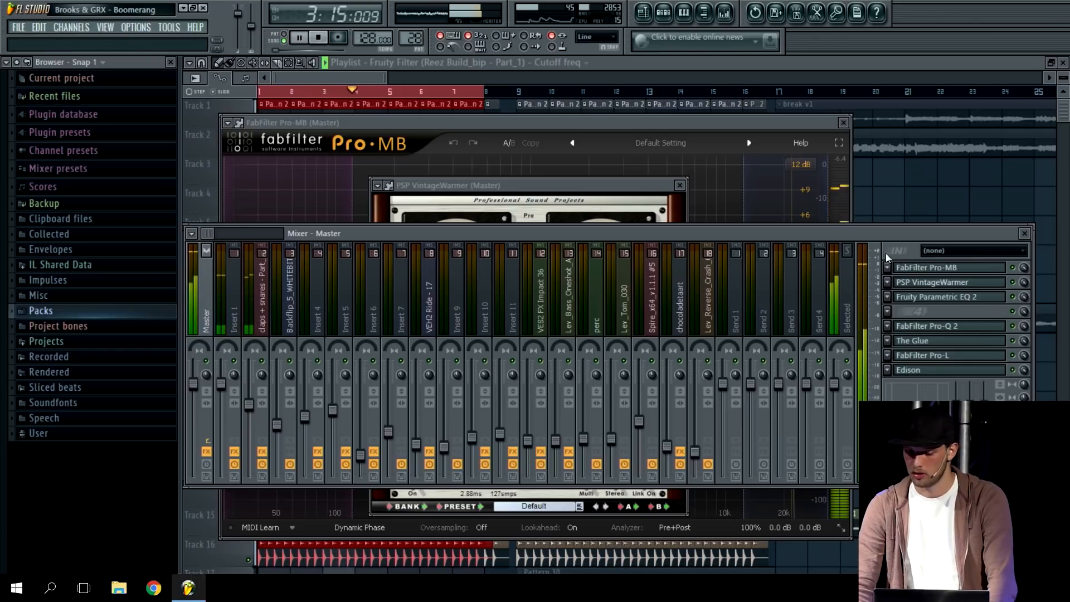
{"action": "key", "text": "space"}
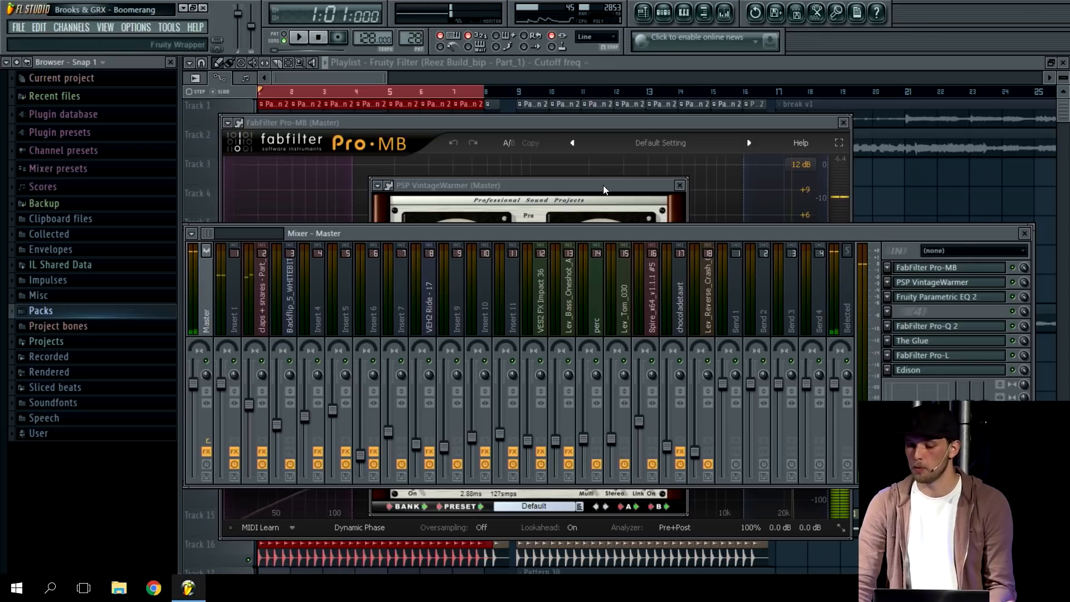
{"action": "left_click_drag", "start_coordinate": [604, 190], "coordinate": [604, 168]}
Clear the playlist's time selection and set the playback position to bar 45, with the drop's tracks in view
{"action": "left_click_drag", "start_coordinate": [381, 80], "coordinate": [714, 82]}
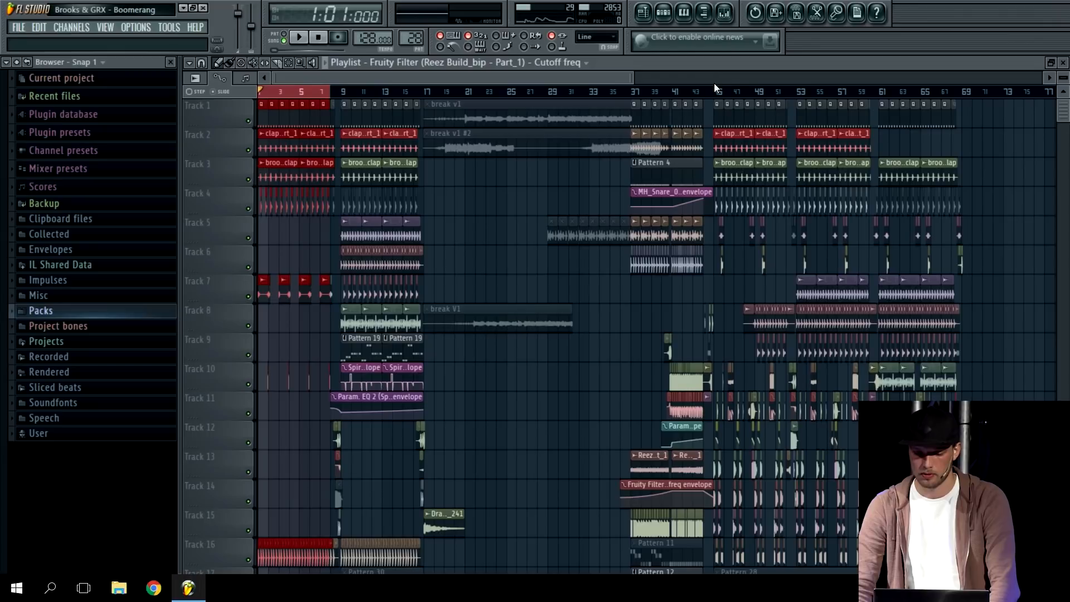
{"action": "left_click", "coordinate": [719, 98]}
{"action": "left_click", "coordinate": [716, 92]}
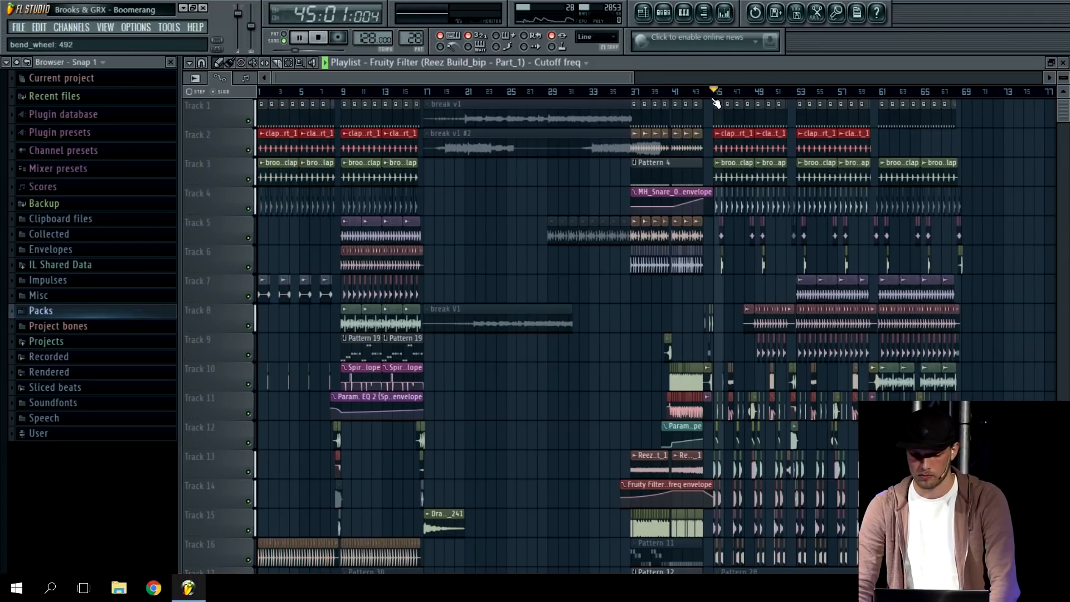
{"action": "scroll", "coordinate": [735, 261], "scroll_direction": "down", "scroll_amount": 5}
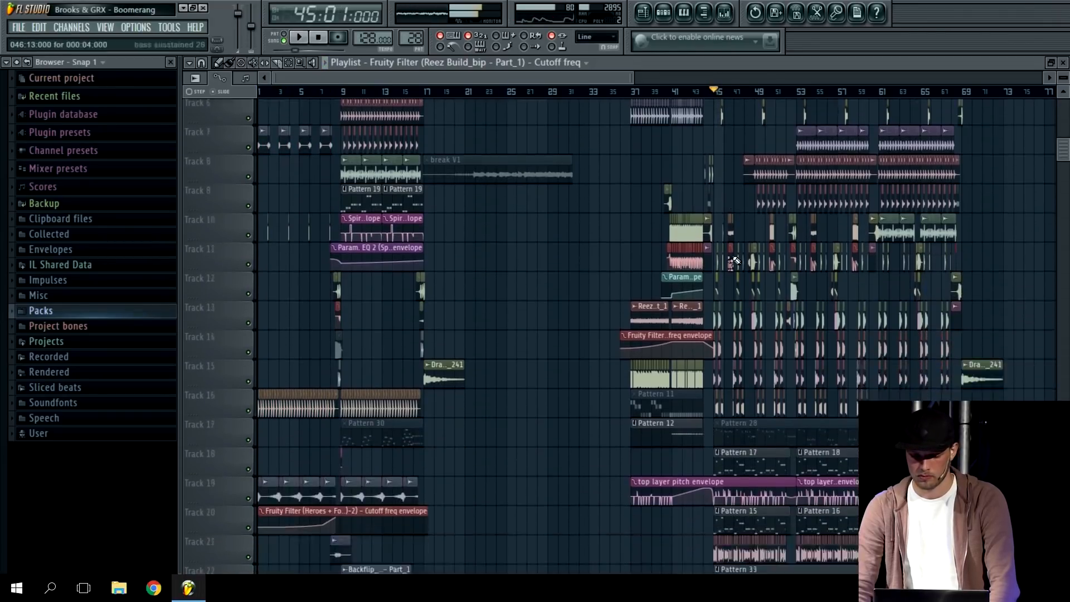
{"action": "scroll", "coordinate": [735, 260], "scroll_direction": "down", "scroll_amount": 6}
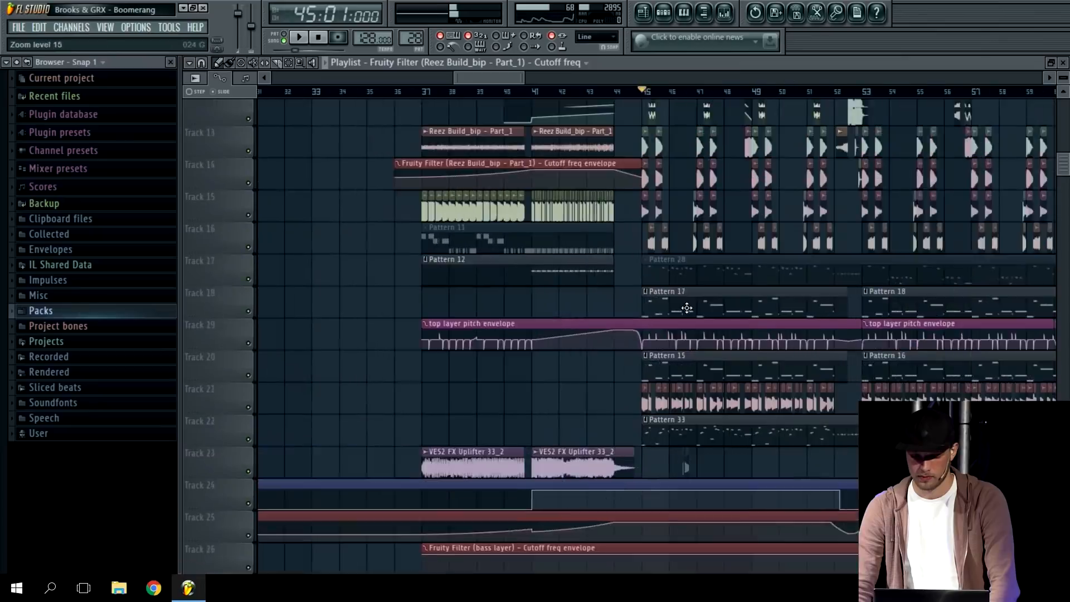
{"action": "scroll", "coordinate": [495, 468], "scroll_direction": "up", "scroll_amount": 4}
{"action": "scroll", "coordinate": [547, 334], "scroll_direction": "up", "scroll_amount": 3}
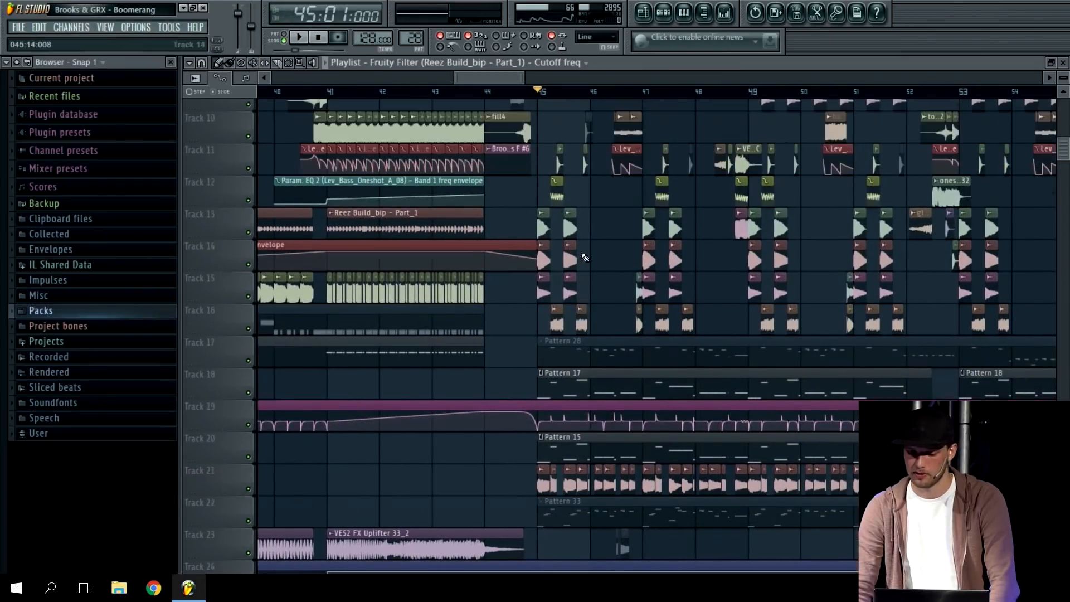
Play the drop from bar 45 while checking the Master levels in the mixer, then stop and hide the mixer
{"action": "key", "text": "space"}
{"action": "key", "text": "F9"}
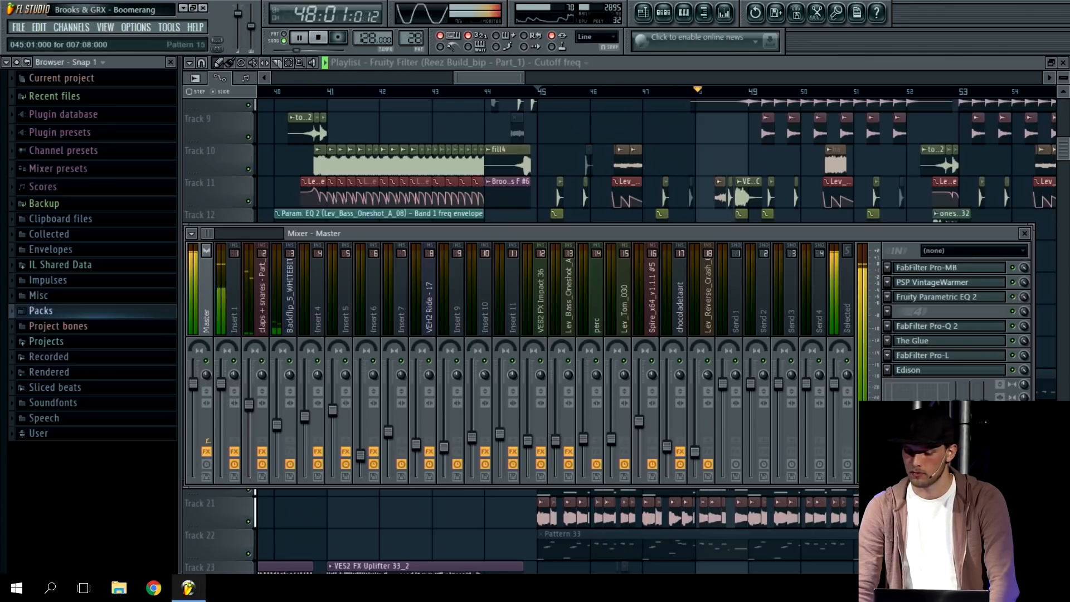
{"action": "key", "text": "space"}
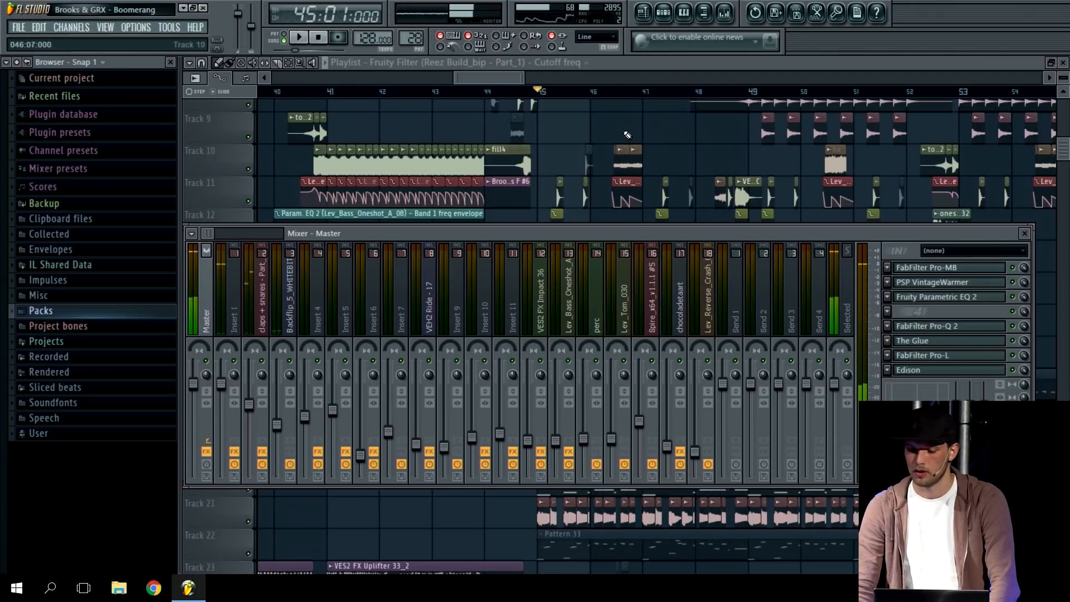
{"action": "key", "text": "F9"}
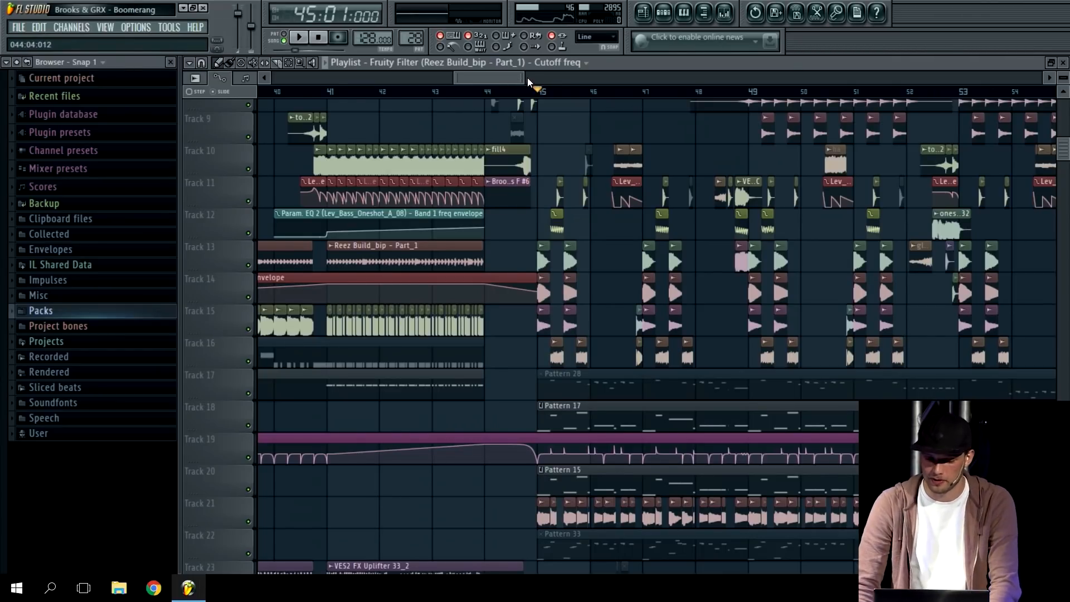
Reopen PSP VintageWarmer from the Master channel in the mixer and place its window higher, clear of the effect slots
{"action": "left_click", "coordinate": [725, 13]}
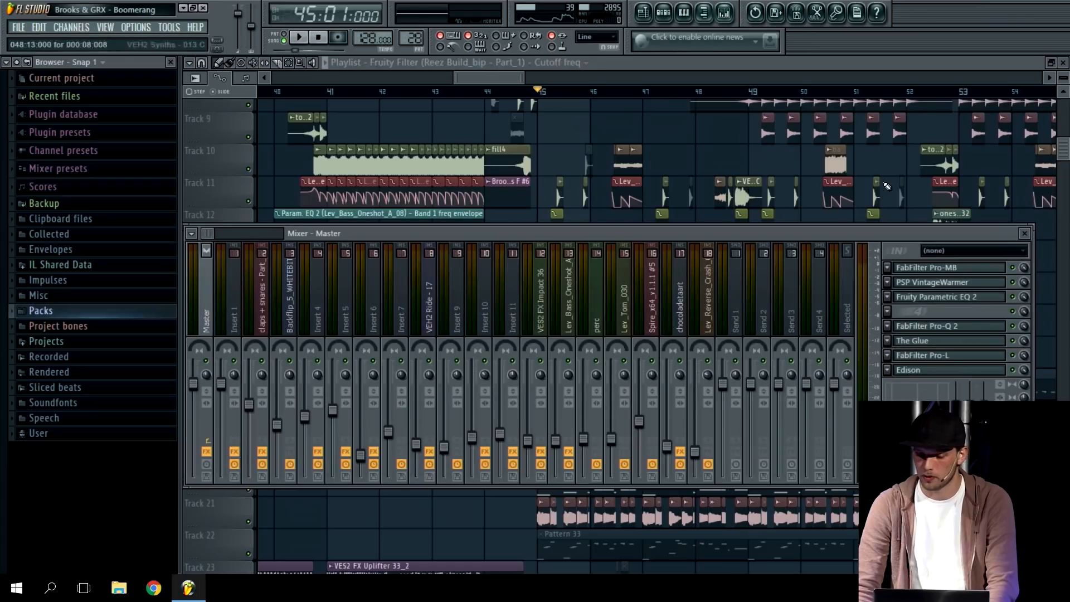
{"action": "left_click", "coordinate": [945, 283]}
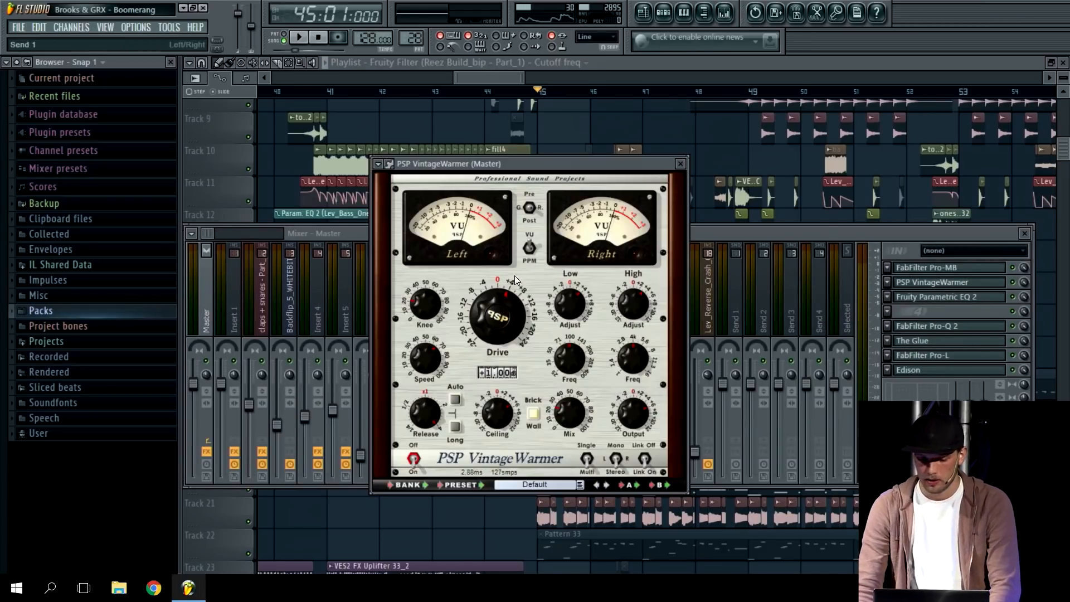
{"action": "left_click", "coordinate": [748, 228]}
{"action": "left_click_drag", "start_coordinate": [520, 163], "coordinate": [519, 124]}
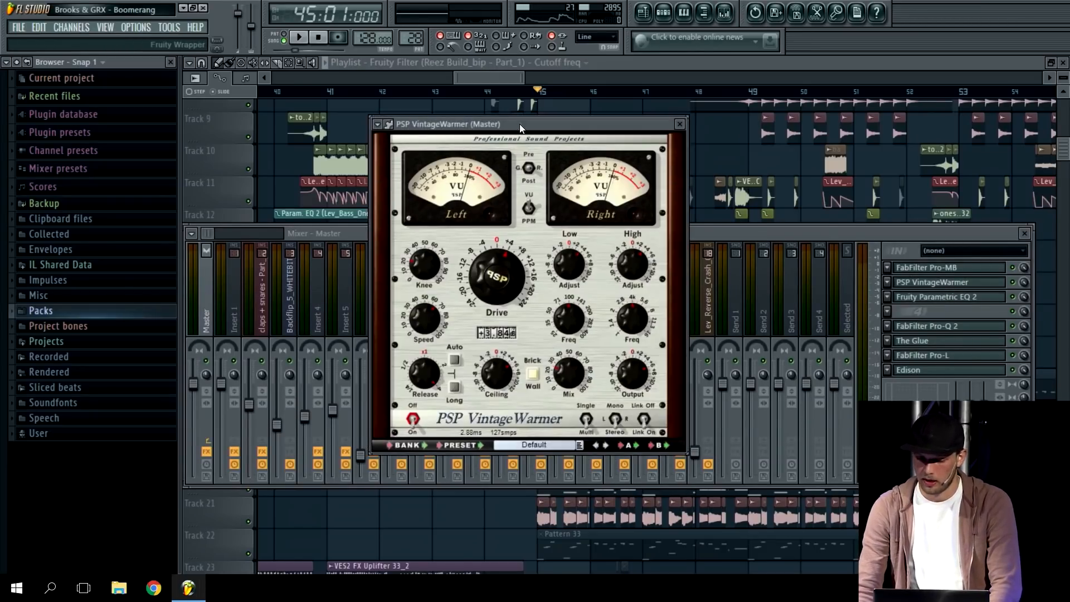
Adjust VintageWarmer's Drive while auditioning the drop from bar 45, then stop playback
{"action": "key", "text": "space"}
{"action": "mouse_move", "coordinate": [505, 275]}
{"action": "left_mouse_down"}
{"action": "mouse_move", "coordinate": [514, 174]}
{"action": "mouse_move", "coordinate": [511, 272]}
{"action": "left_mouse_up"}
{"action": "left_click", "coordinate": [714, 235]}
{"action": "key", "text": "space"}
{"action": "mouse_move", "coordinate": [547, 123]}
{"action": "left_mouse_down"}
{"action": "mouse_move", "coordinate": [531, 134]}
{"action": "mouse_move", "coordinate": [556, 105]}
{"action": "mouse_move", "coordinate": [523, 105]}
{"action": "mouse_move", "coordinate": [537, 120]}
{"action": "left_mouse_up"}
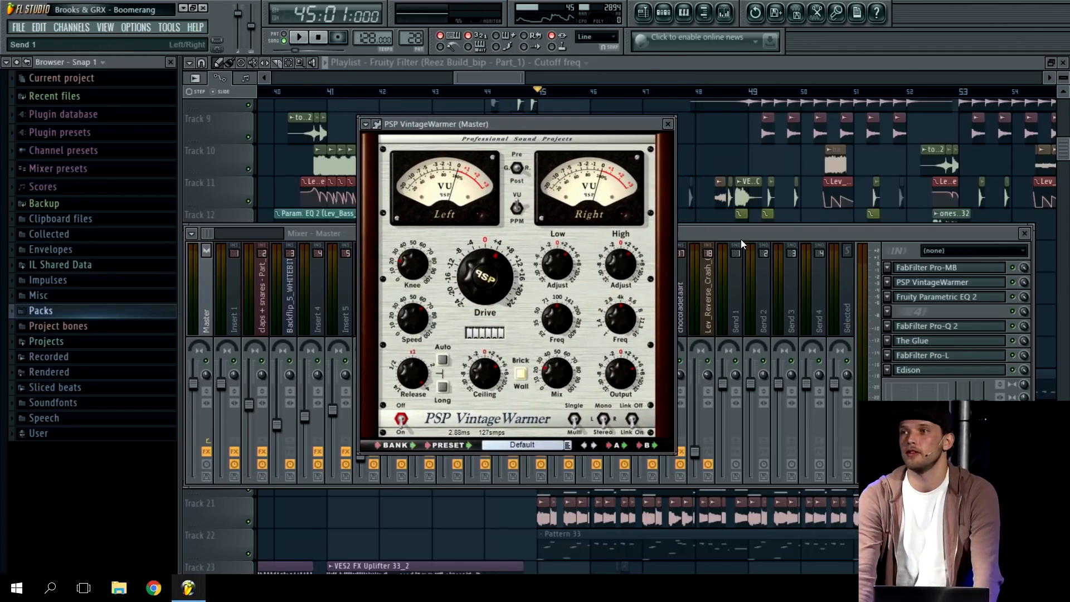
Open Fruity Parametric EQ 2 from the Master channel to examine its curve, moving its window higher
{"action": "left_click", "coordinate": [655, 241]}
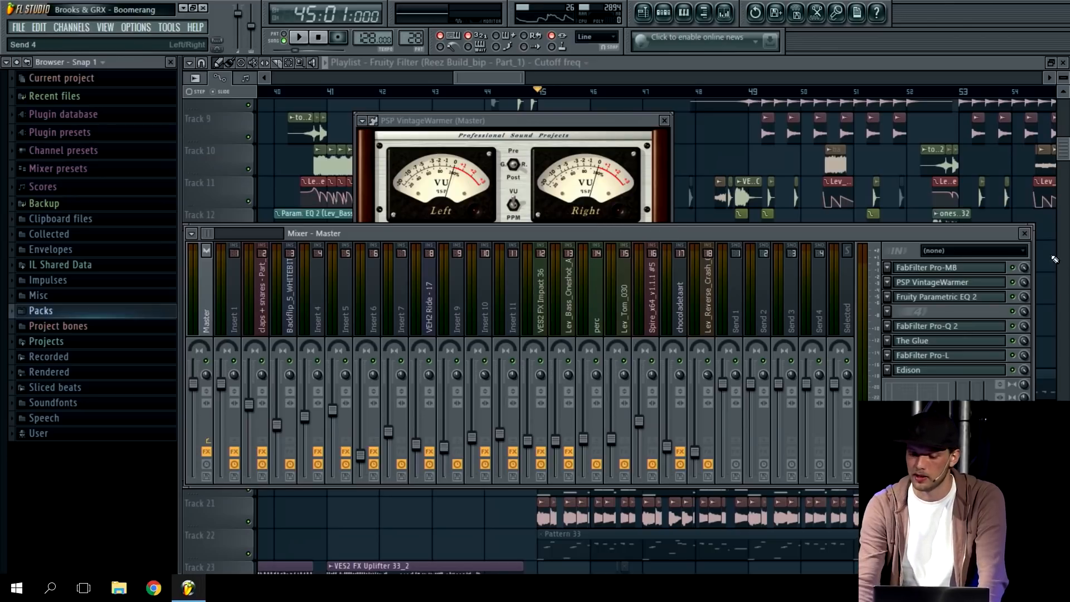
{"action": "left_click", "coordinate": [951, 297]}
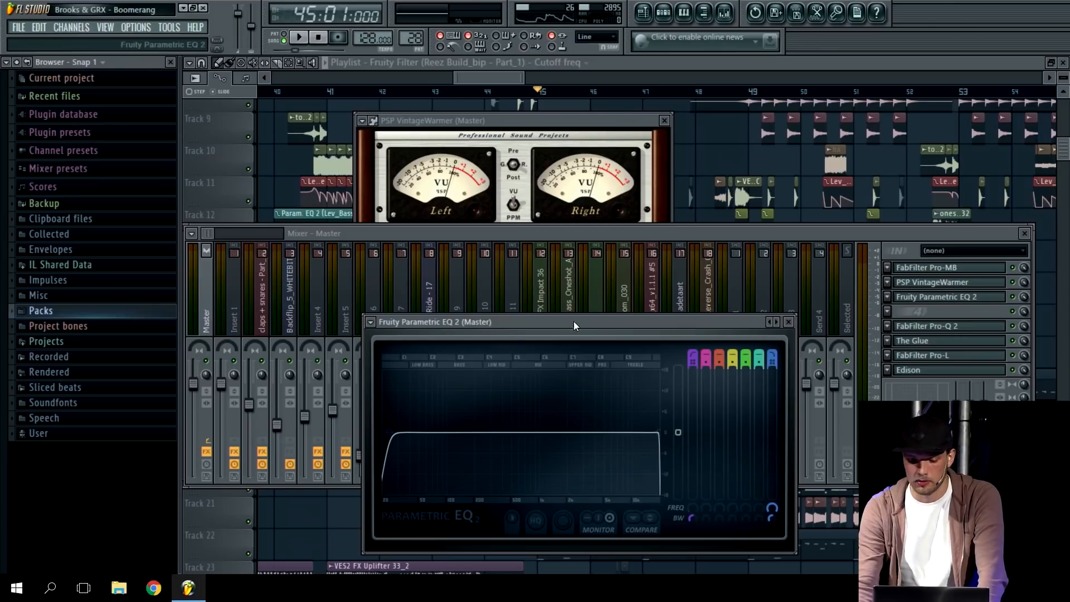
{"action": "left_click_drag", "start_coordinate": [573, 321], "coordinate": [574, 273]}
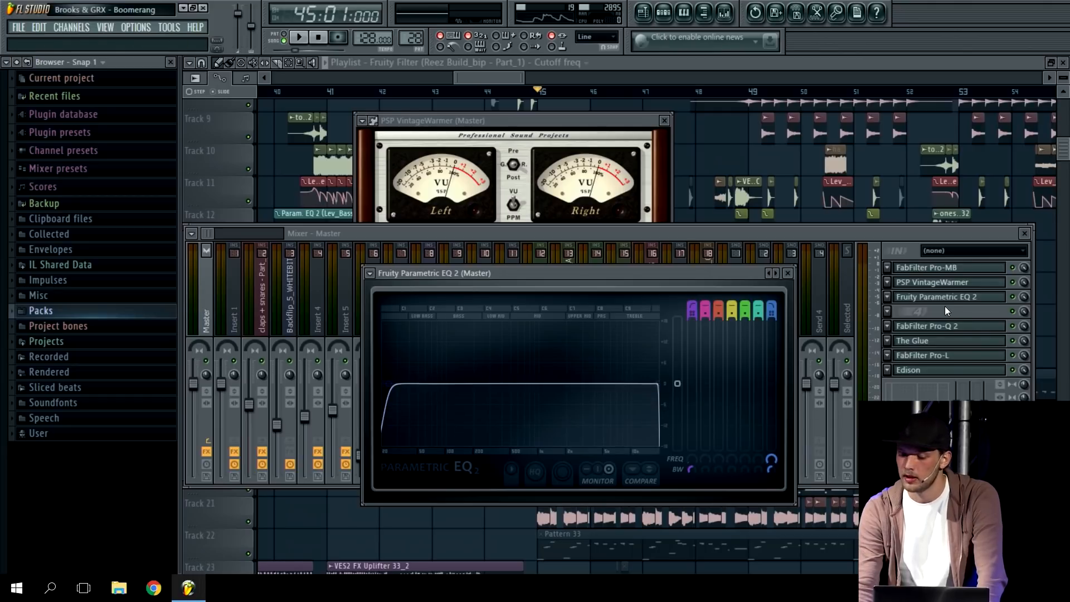
Open FabFilter Pro-Q 2 from the Master channel and reposition its window to examine the EQ bands
{"action": "left_click", "coordinate": [948, 326]}
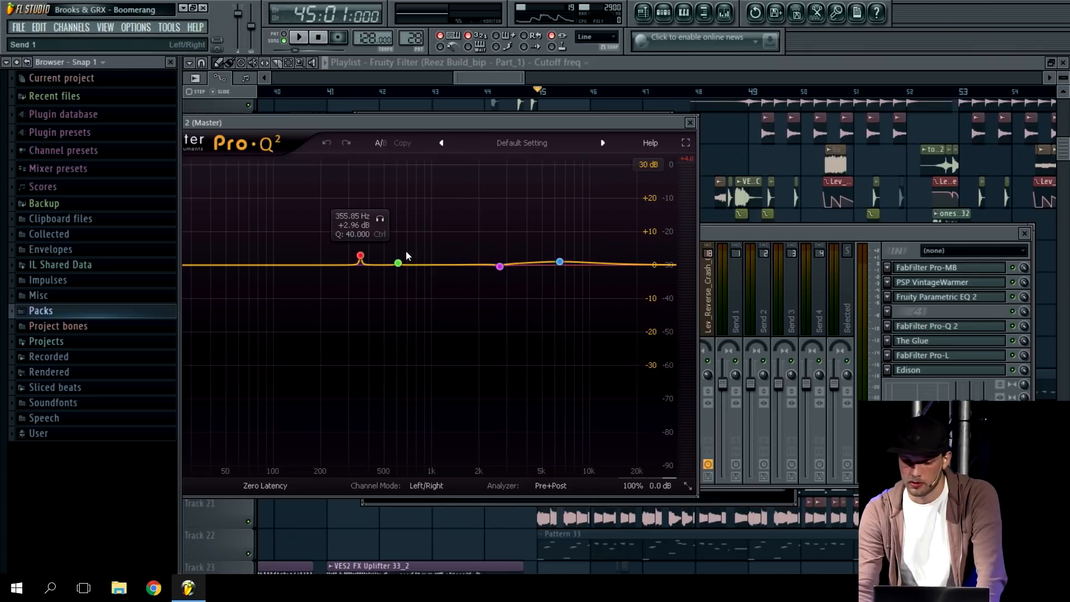
{"action": "left_click", "coordinate": [754, 235]}
{"action": "left_click", "coordinate": [456, 118]}
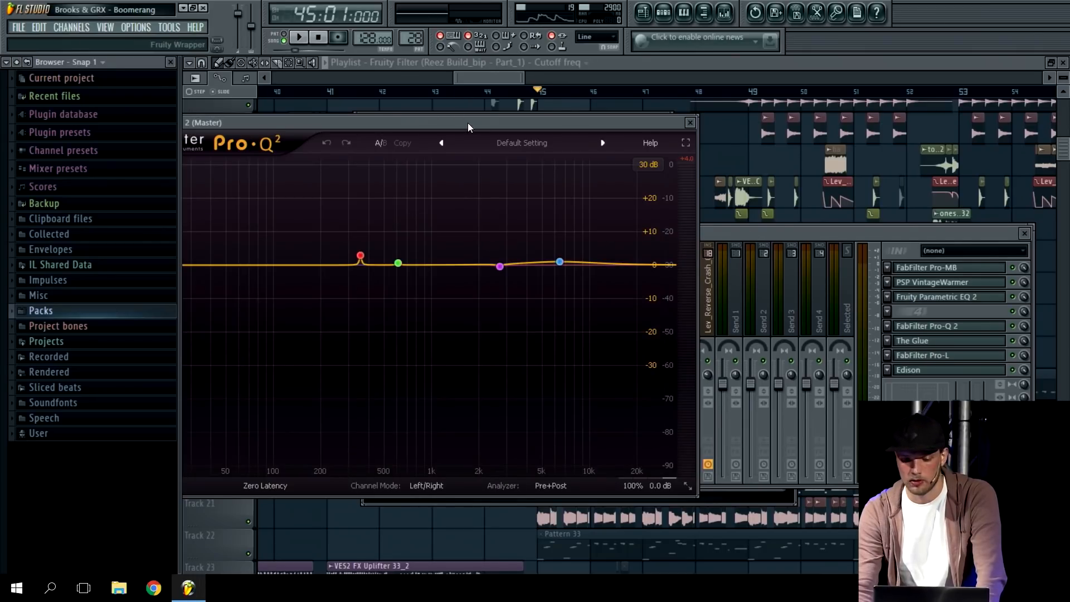
{"action": "left_click_drag", "start_coordinate": [467, 127], "coordinate": [498, 102]}
{"action": "key", "text": "F2"}
{"action": "left_click", "coordinate": [565, 83]}
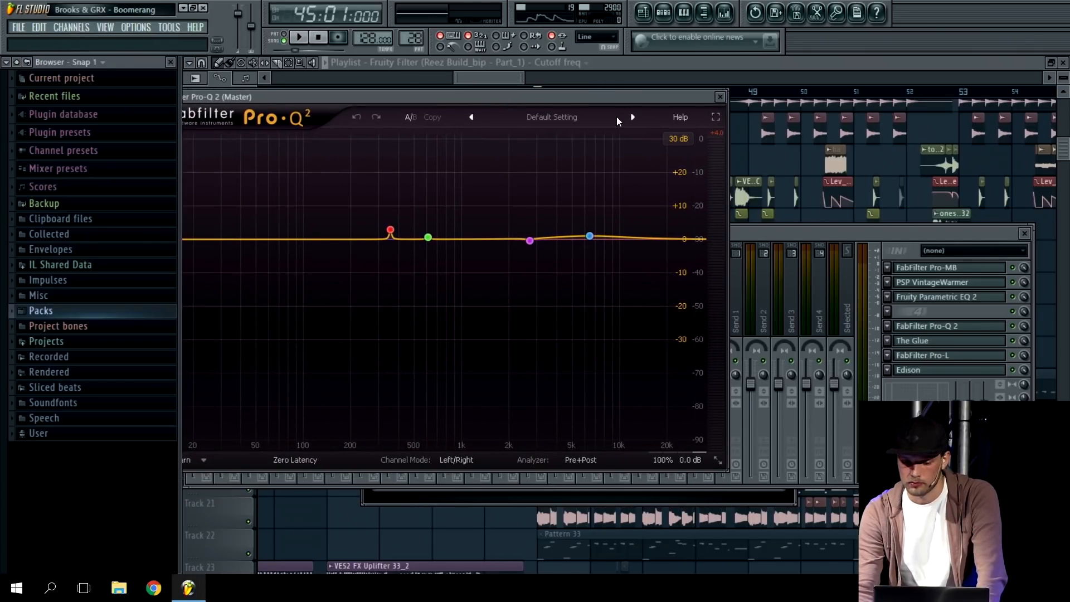
Open The Glue from the Master channel, move its window higher, and audition the drop from bar 45 while watching its compression meter
{"action": "left_click", "coordinate": [737, 235]}
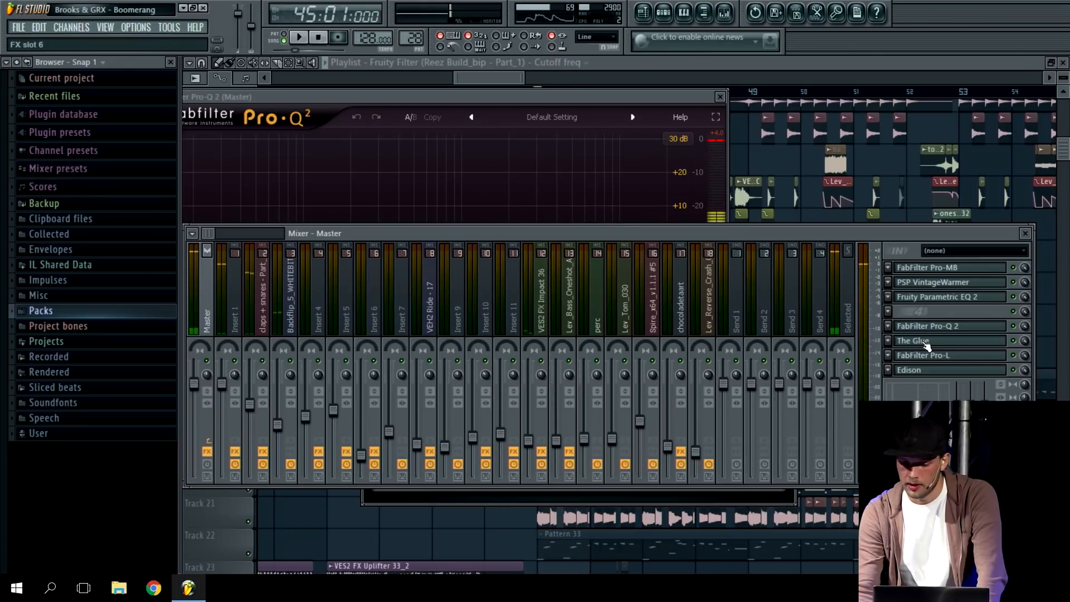
{"action": "left_click", "coordinate": [926, 341]}
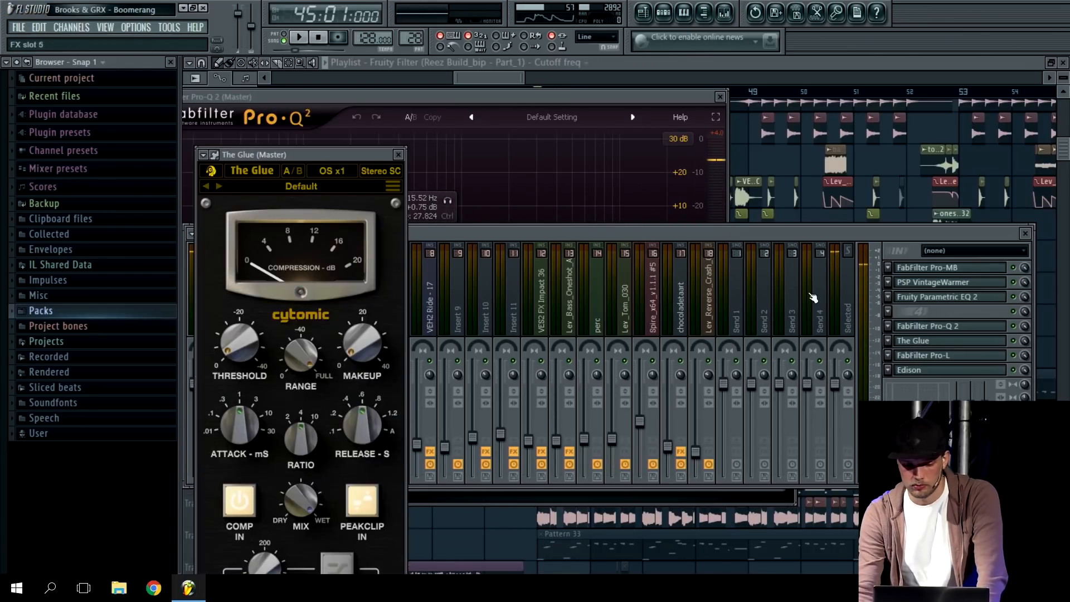
{"action": "left_click_drag", "start_coordinate": [296, 156], "coordinate": [422, 94]}
{"action": "key", "text": "space"}
{"action": "left_click", "coordinate": [575, 229]}
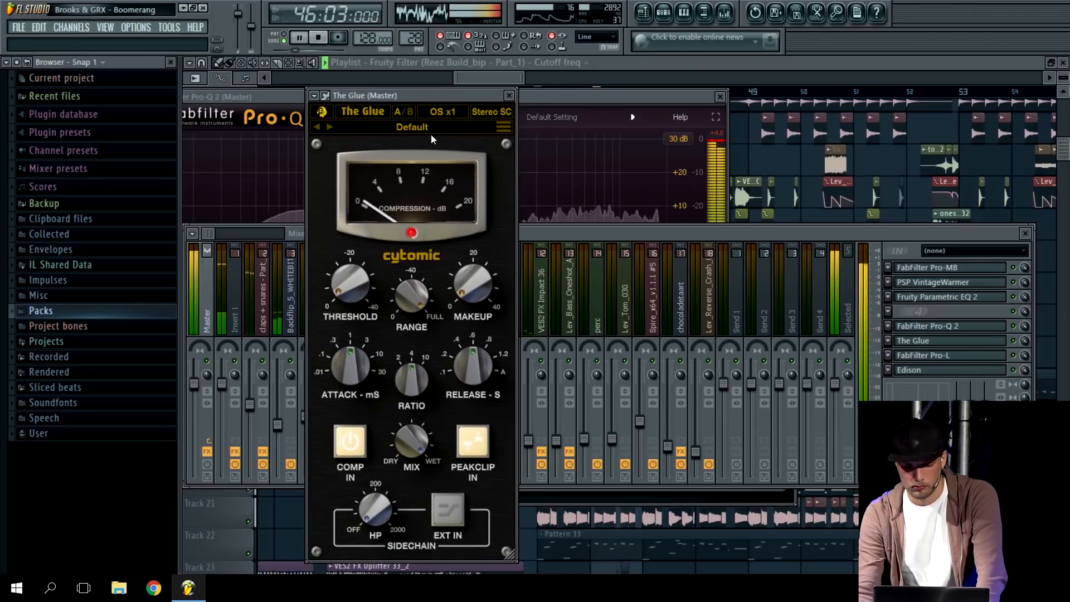
{"action": "key", "text": "space"}
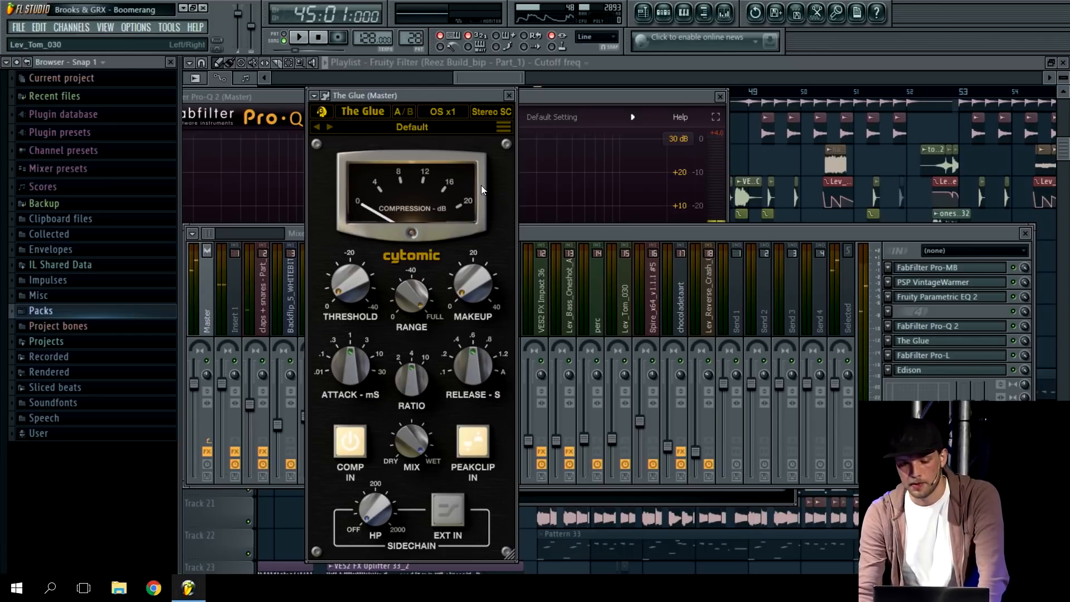
Open FabFilter Pro-L from the Master channel and arrange its window and The Glue's above the mixer
{"action": "left_click", "coordinate": [942, 357]}
{"action": "left_click_drag", "start_coordinate": [572, 231], "coordinate": [641, 168]}
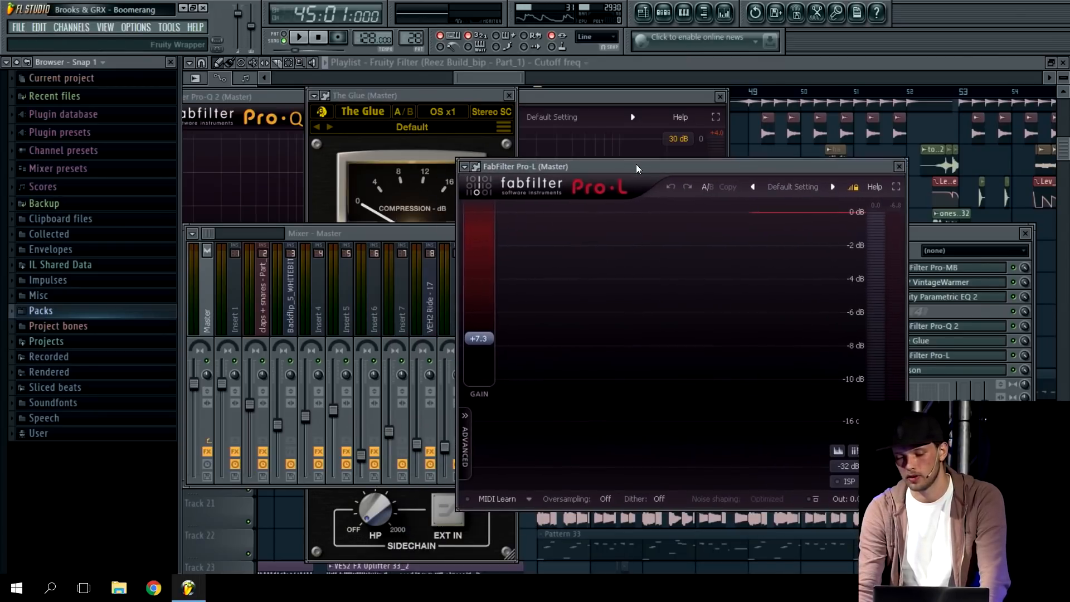
{"action": "left_click_drag", "start_coordinate": [410, 95], "coordinate": [377, 99]}
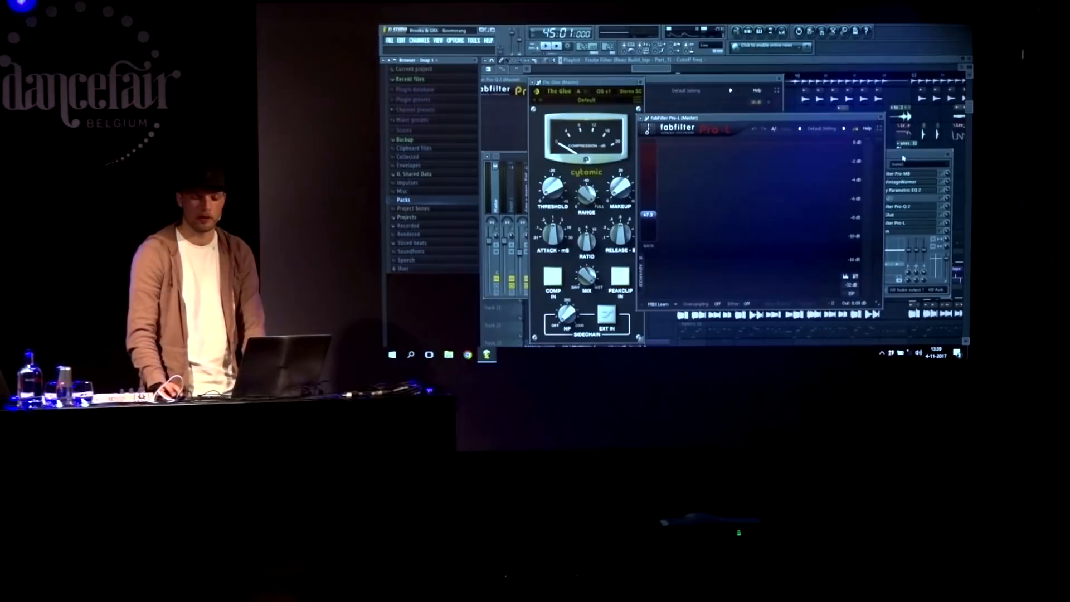
{"action": "left_click", "coordinate": [904, 159]}
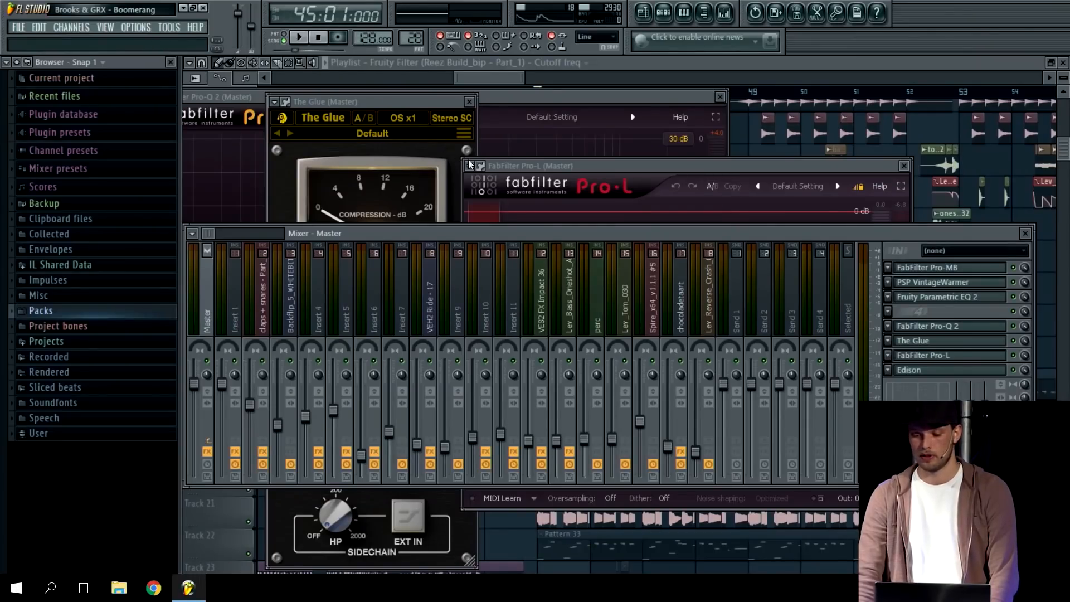
{"action": "left_click", "coordinate": [470, 164]}
{"action": "left_click_drag", "start_coordinate": [469, 164], "coordinate": [369, 119]}
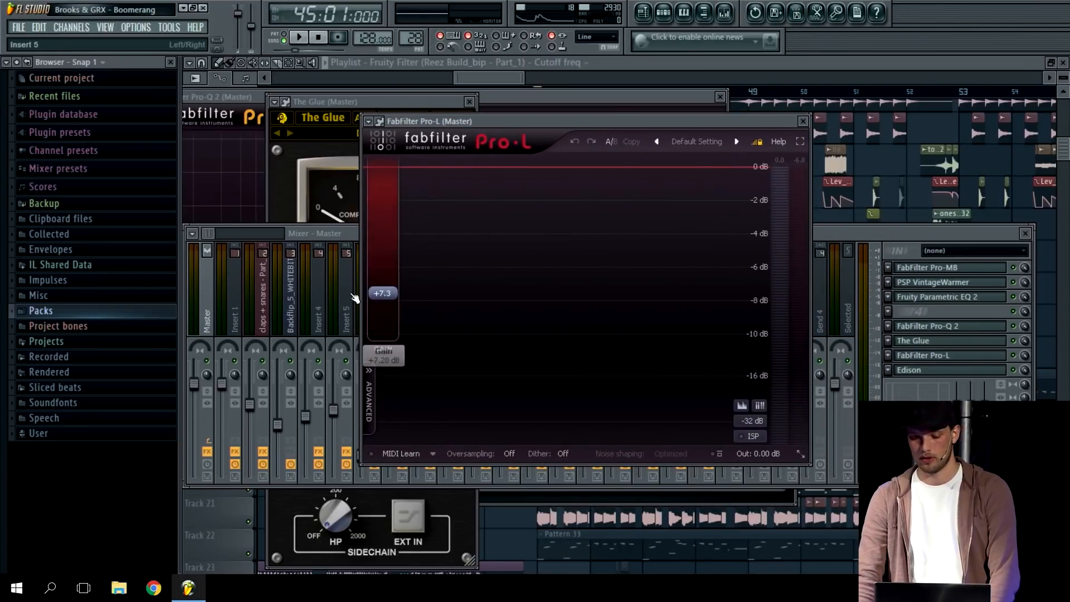
Bypass the Master channel's effect slots, audition the drop from bar 45 without them, and re-enable the slots
{"action": "left_click", "coordinate": [821, 230]}
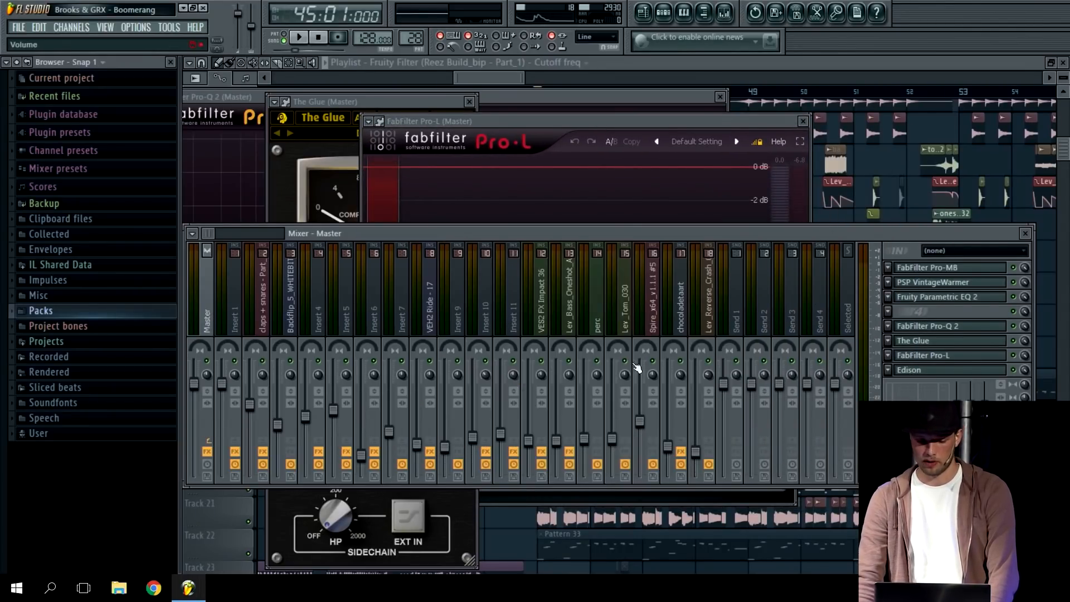
{"action": "left_click", "coordinate": [207, 451]}
{"action": "key", "text": "space"}
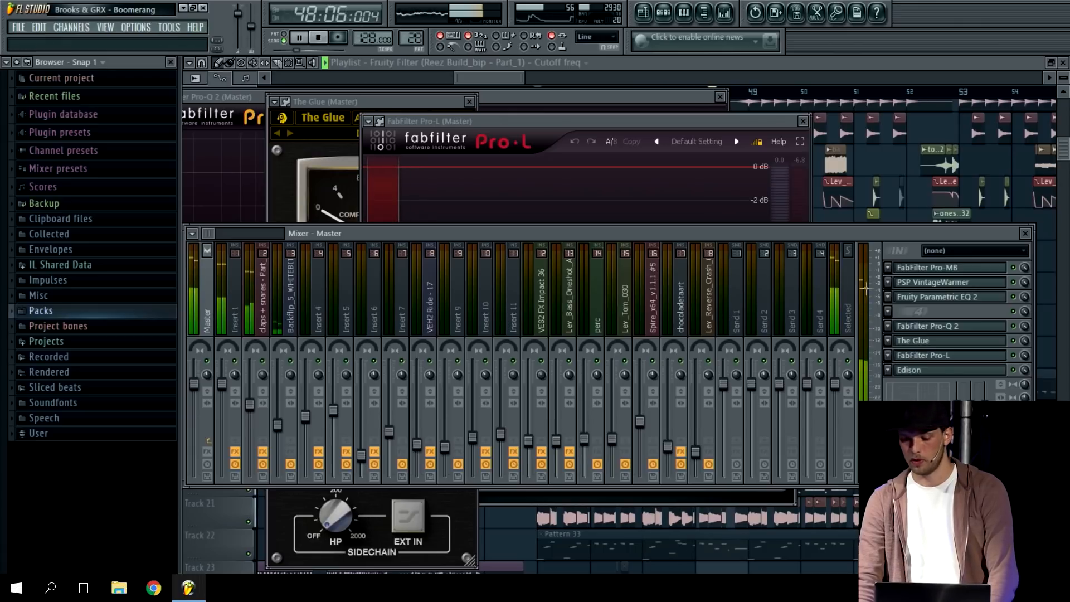
{"action": "key", "text": "space"}
{"action": "left_click", "coordinate": [208, 464]}
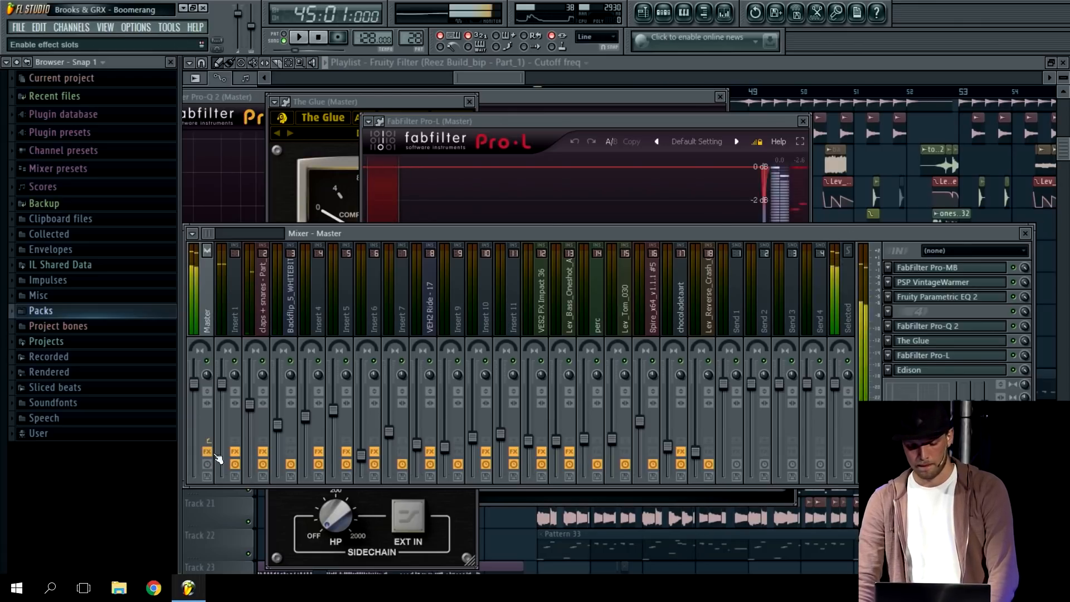
Bring FabFilter Pro-L back up and audition the drop while examining its Gain and limiting display, then stop playback
{"action": "left_click", "coordinate": [939, 359]}
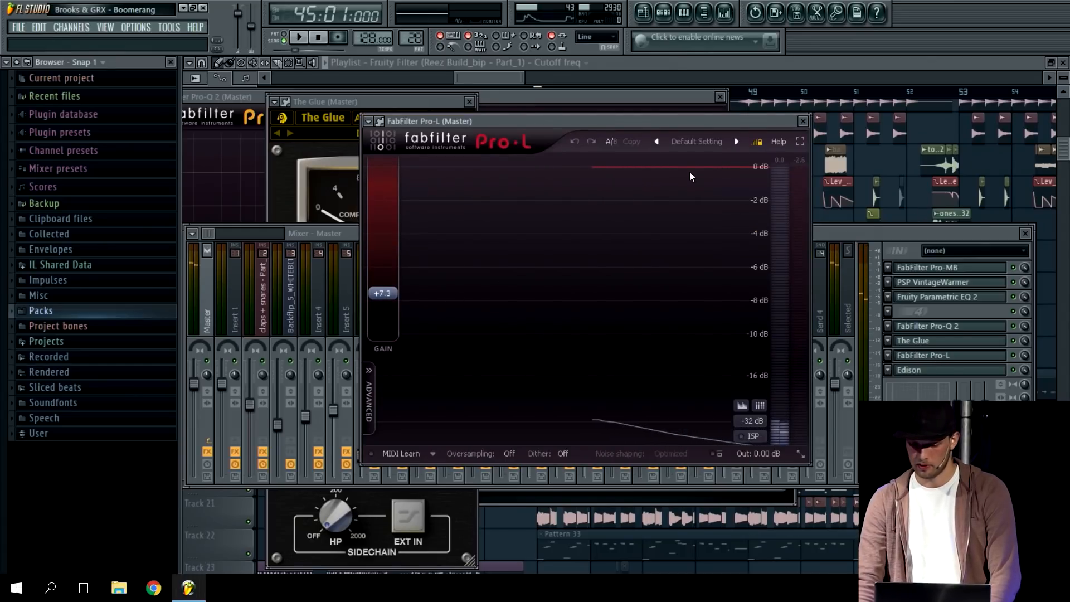
{"action": "left_click_drag", "start_coordinate": [675, 122], "coordinate": [669, 109]}
{"action": "key", "text": "space"}
{"action": "mouse_move", "coordinate": [383, 279]}
{"action": "left_mouse_down"}
{"action": "mouse_move", "coordinate": [384, 263]}
{"action": "mouse_move", "coordinate": [386, 280]}
{"action": "left_mouse_up"}
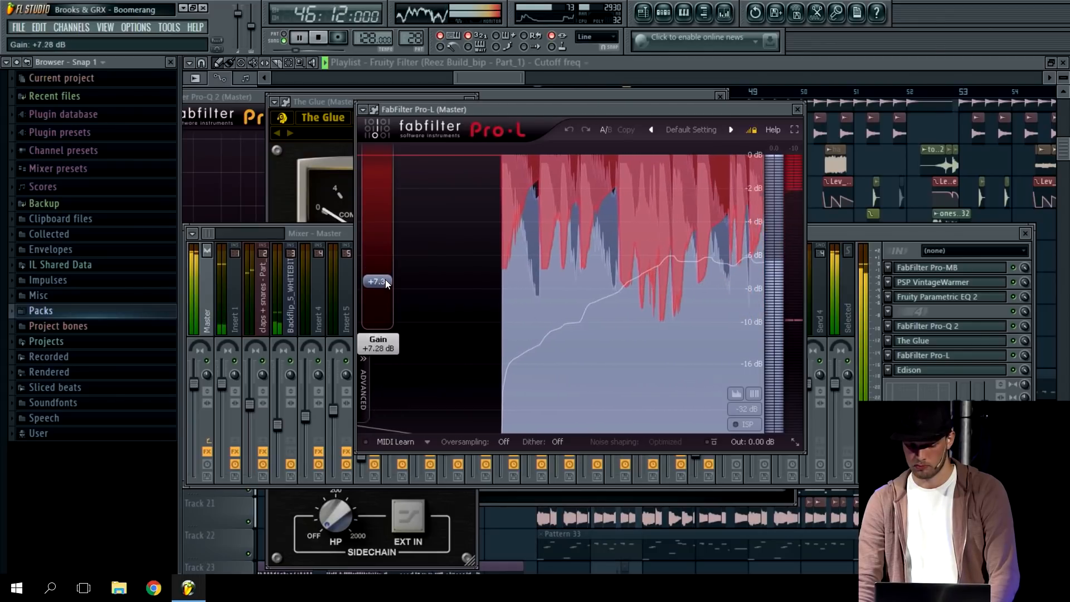
{"action": "left_click", "coordinate": [894, 236]}
{"action": "key", "text": "space"}
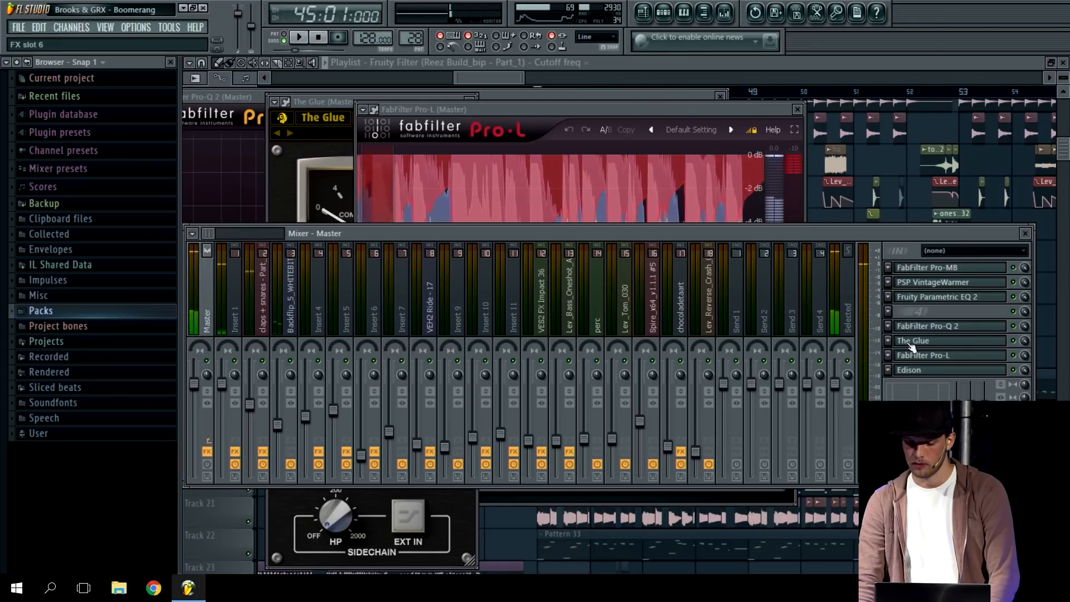
Open Edison from the Master channel to show its recording view, reposition its window, and return to the mixer
{"action": "left_click", "coordinate": [909, 370]}
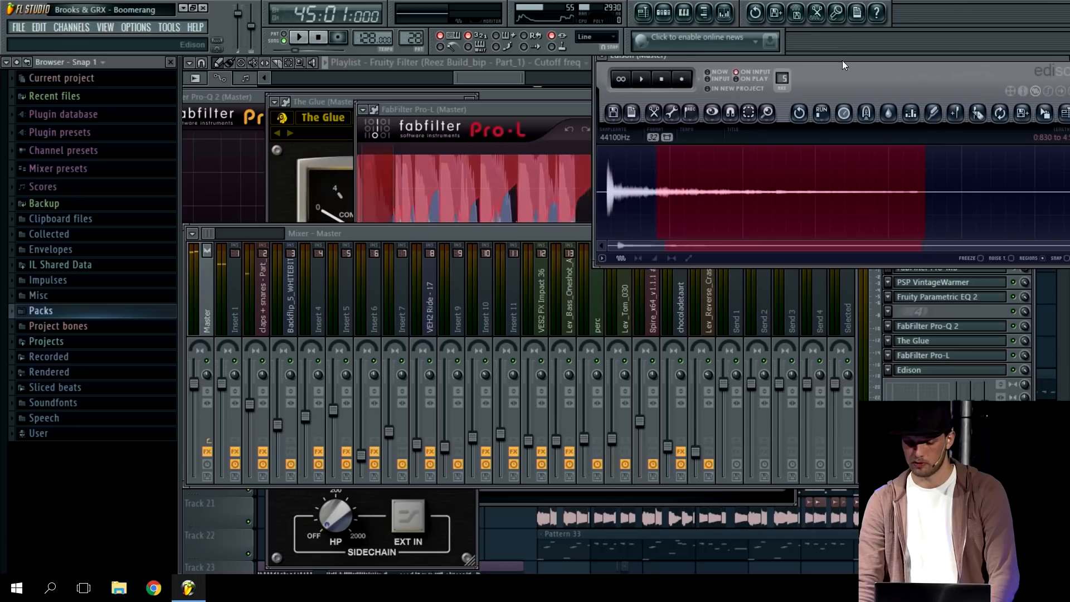
{"action": "left_click_drag", "start_coordinate": [842, 60], "coordinate": [661, 148]}
{"action": "left_click", "coordinate": [908, 144]}
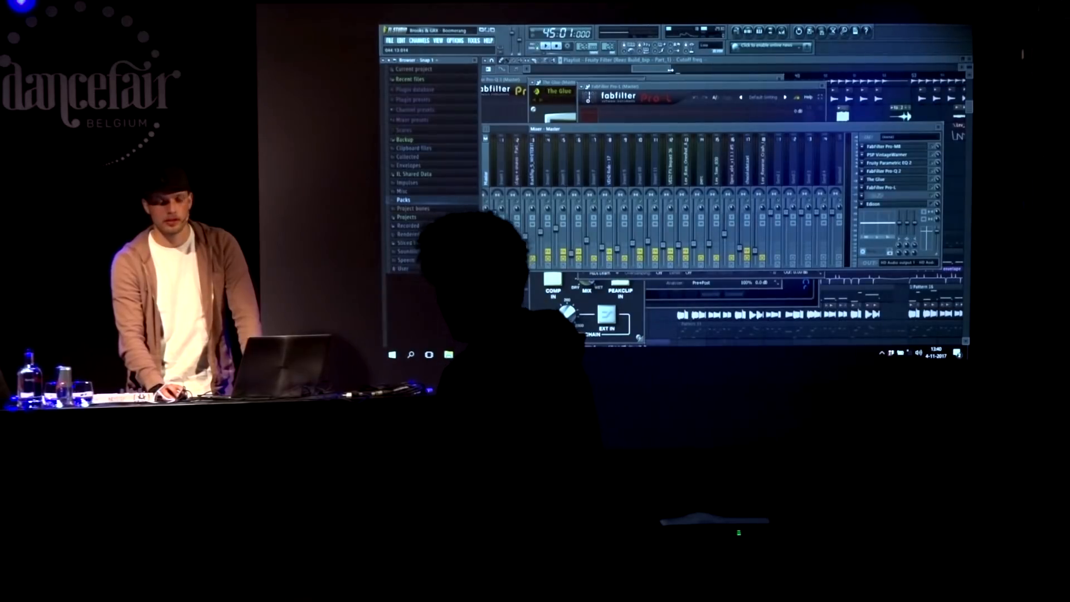
Switch from the mixer to the playlist and audition the end of the build around bar 40, then stop playback
{"action": "key", "text": "F5"}
{"action": "scroll", "coordinate": [654, 75], "scroll_direction": "up", "scroll_amount": 5}
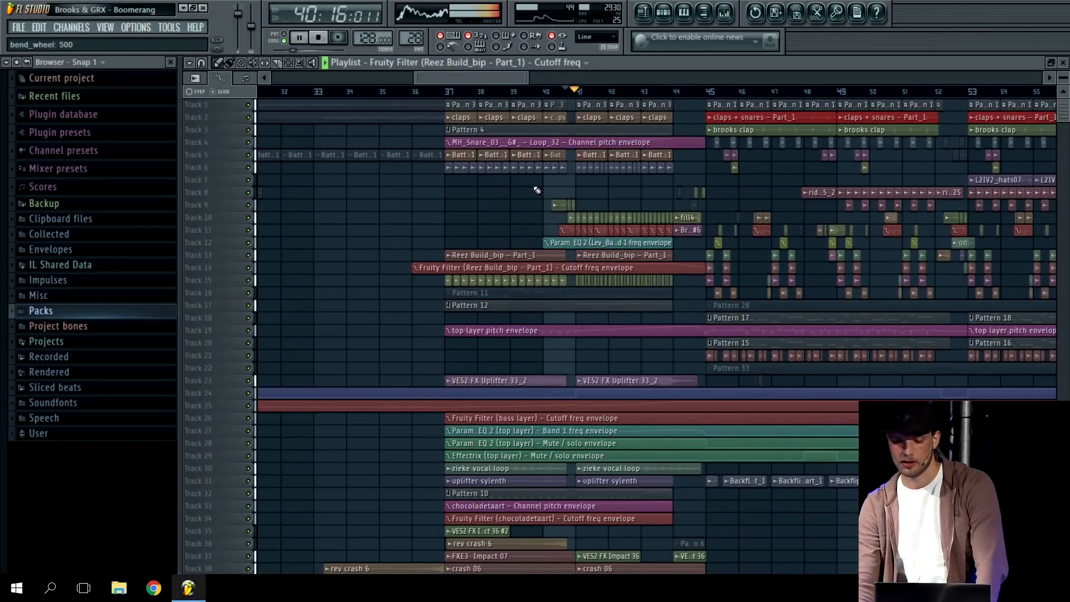
{"action": "key", "text": "space"}
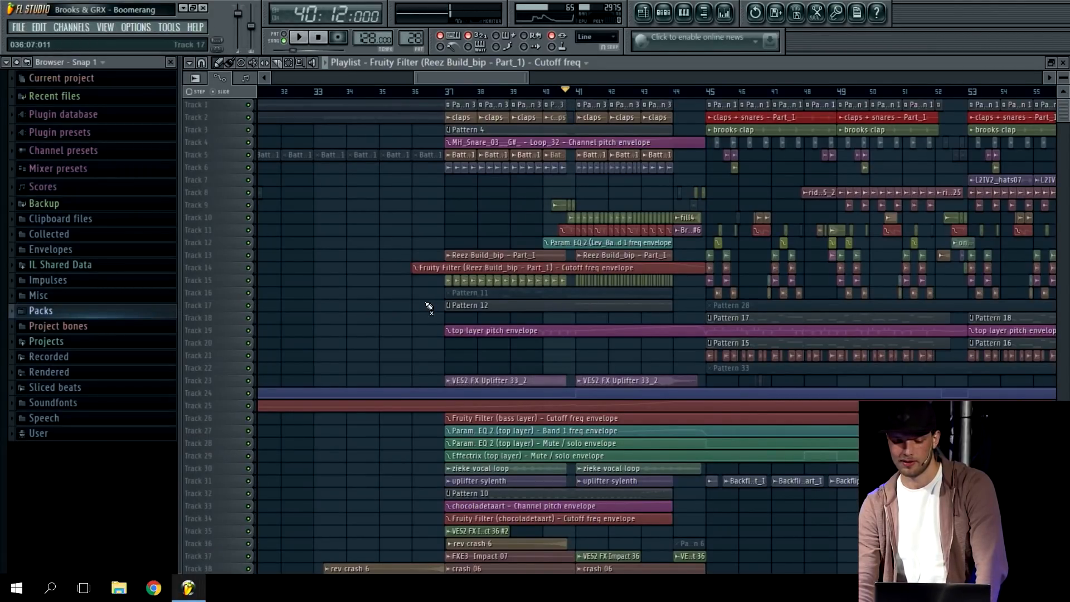
Solo playlist Track 9 and unmute Tracks 10 and 11 to isolate the tom and bass oneshot clips before bar 41
{"action": "right_click", "coordinate": [453, 307], "text": "alt"}
{"action": "scroll", "coordinate": [563, 268], "scroll_direction": "up", "scroll_amount": 6}
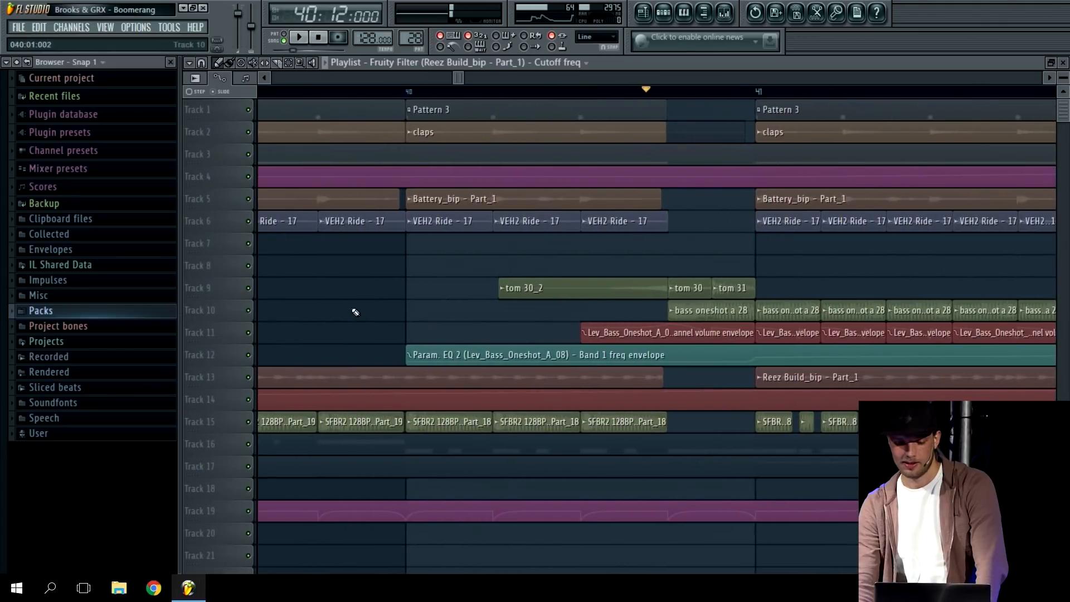
{"action": "right_click", "coordinate": [249, 288]}
{"action": "left_click", "coordinate": [249, 310]}
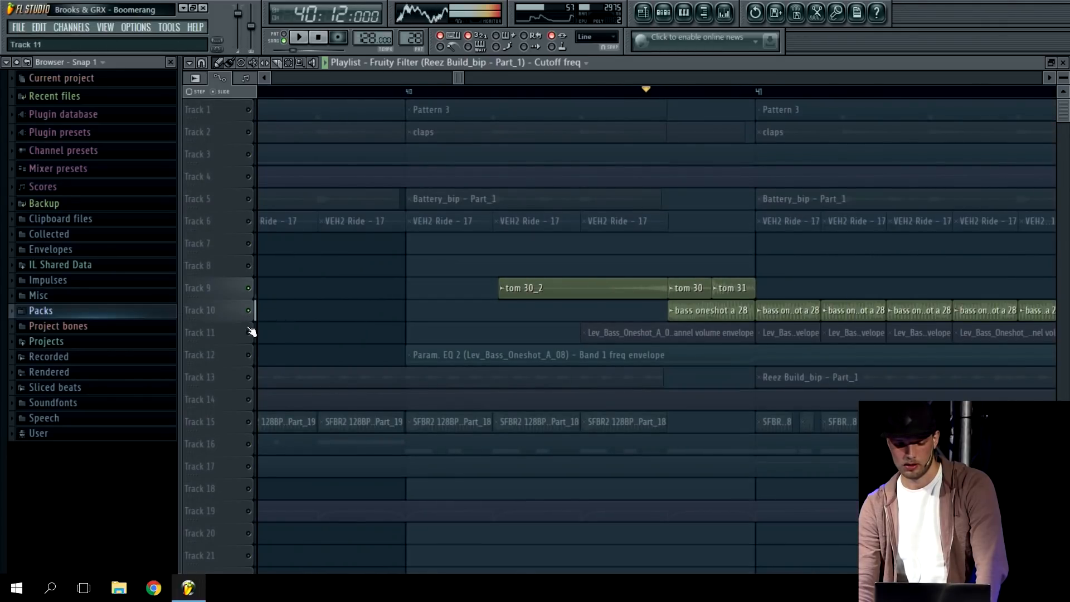
{"action": "left_click", "coordinate": [249, 333]}
{"action": "mouse_move", "coordinate": [567, 433]}
{"action": "left_mouse_down"}
{"action": "mouse_move", "coordinate": [633, 343]}
{"action": "mouse_move", "coordinate": [840, 184]}
{"action": "left_mouse_up"}
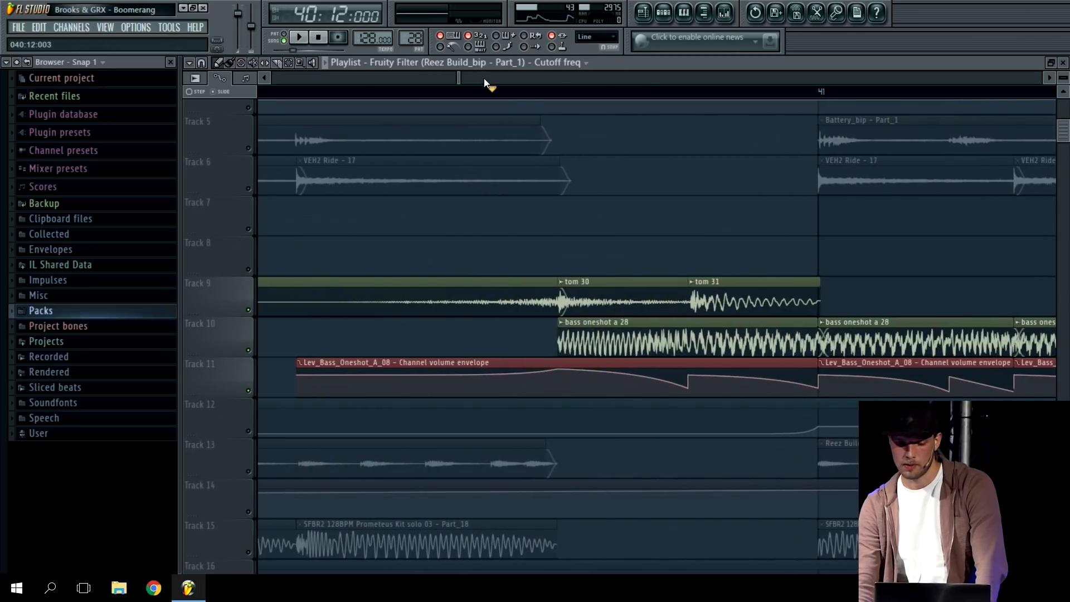
{"action": "scroll", "coordinate": [467, 82], "scroll_direction": "down", "scroll_amount": 3}
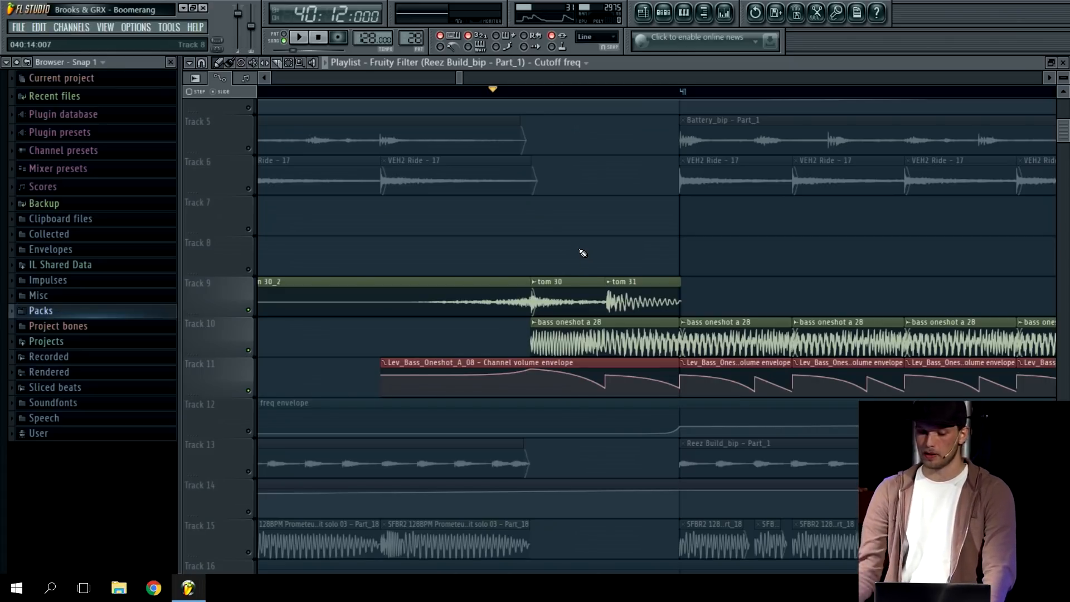
Add a Harmor channel to the project, move its window up to view the interface, and close it
{"action": "left_click", "coordinate": [71, 27]}
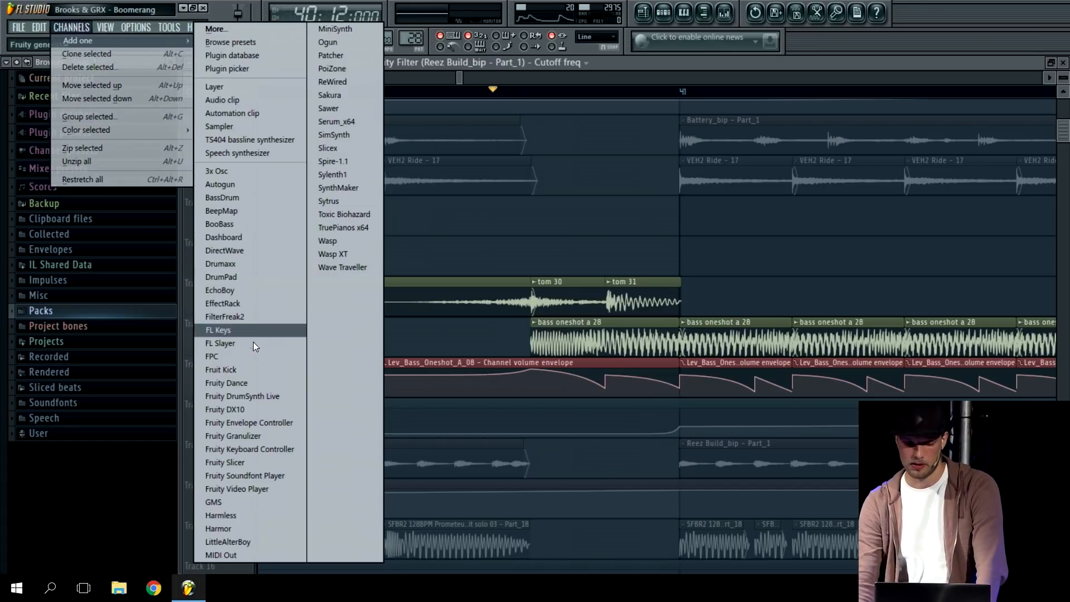
{"action": "left_click", "coordinate": [606, 214]}
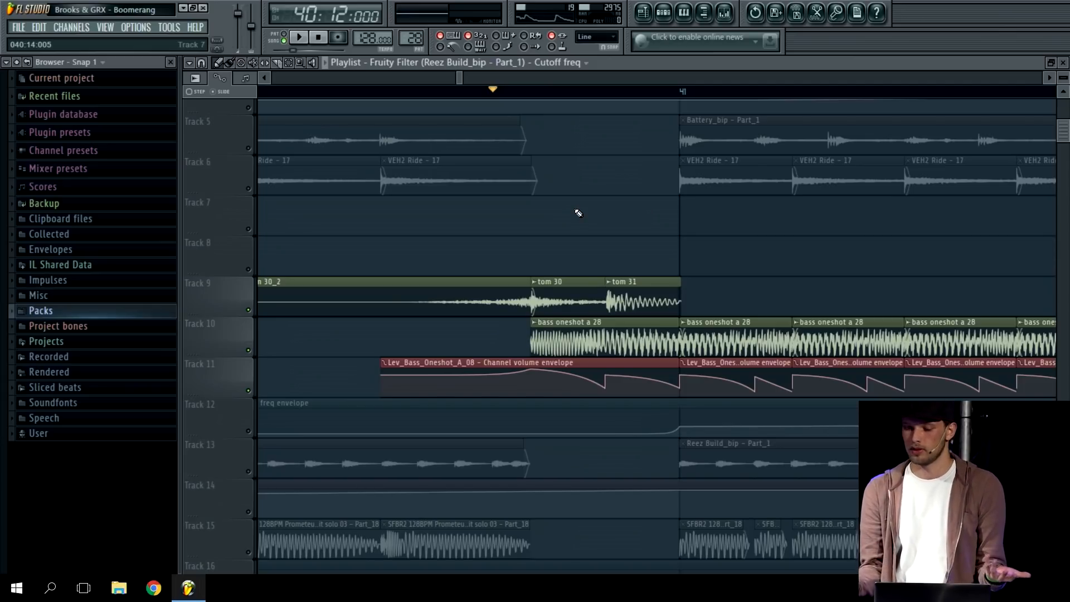
{"action": "left_click", "coordinate": [75, 29]}
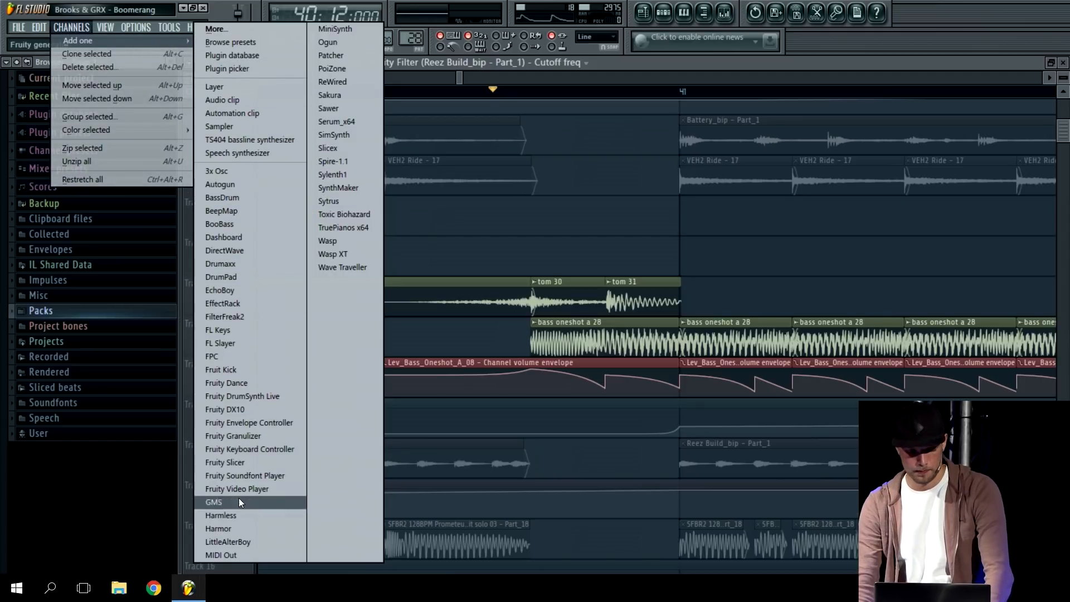
{"action": "left_click", "coordinate": [239, 527]}
{"action": "left_click_drag", "start_coordinate": [588, 360], "coordinate": [389, 77]}
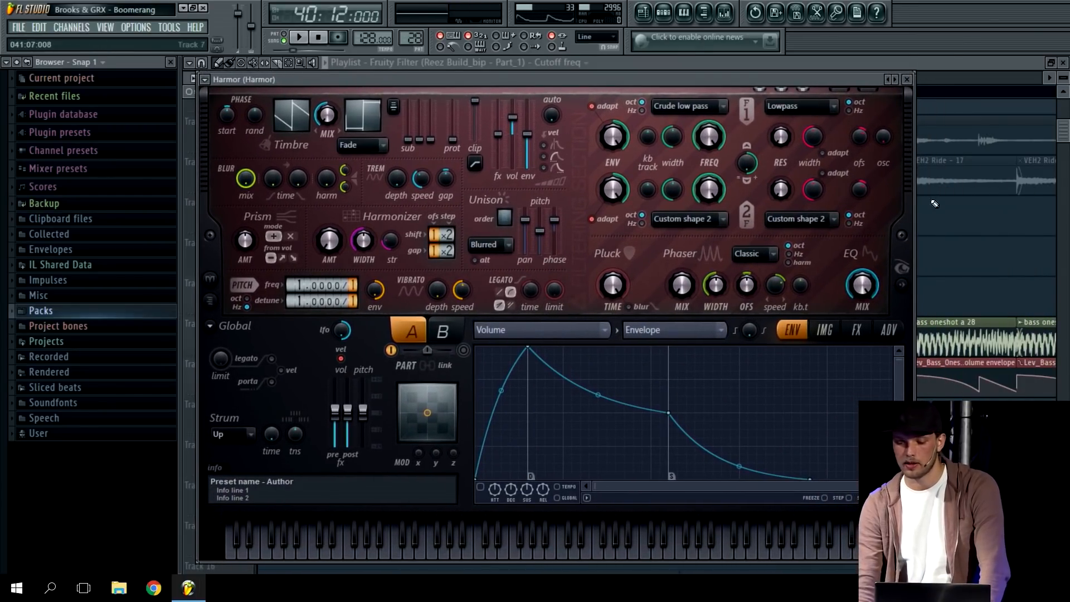
{"action": "left_click", "coordinate": [907, 79]}
Browse the drop's clips from bar 45 onward and open the channel settings of the sustained bass clip on Track 10
{"action": "right_click", "coordinate": [989, 185], "text": "ctrl"}
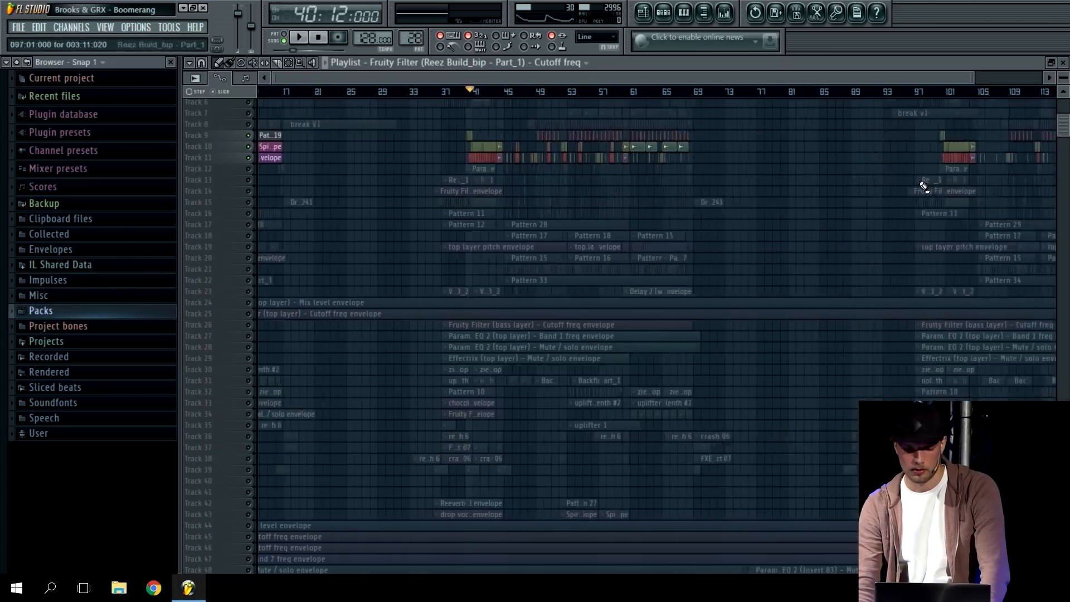
{"action": "left_click_drag", "start_coordinate": [431, 326], "coordinate": [673, 107]}
{"action": "left_click_drag", "start_coordinate": [431, 400], "coordinate": [704, 138]}
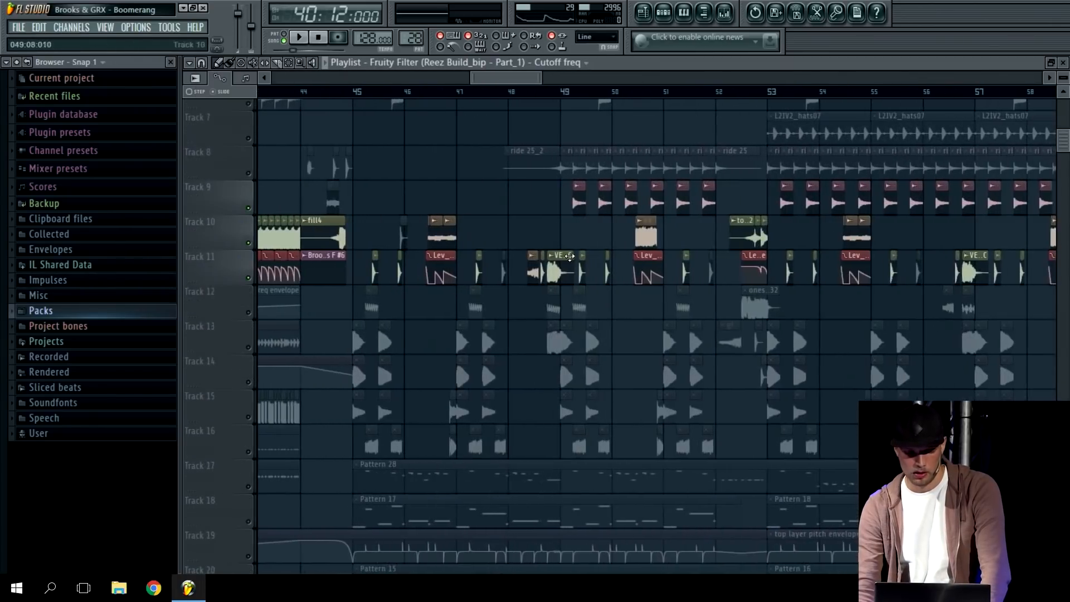
{"action": "scroll", "coordinate": [437, 227], "scroll_direction": "down", "scroll_amount": 7}
{"action": "scroll", "coordinate": [364, 210], "scroll_direction": "up", "scroll_amount": 2}
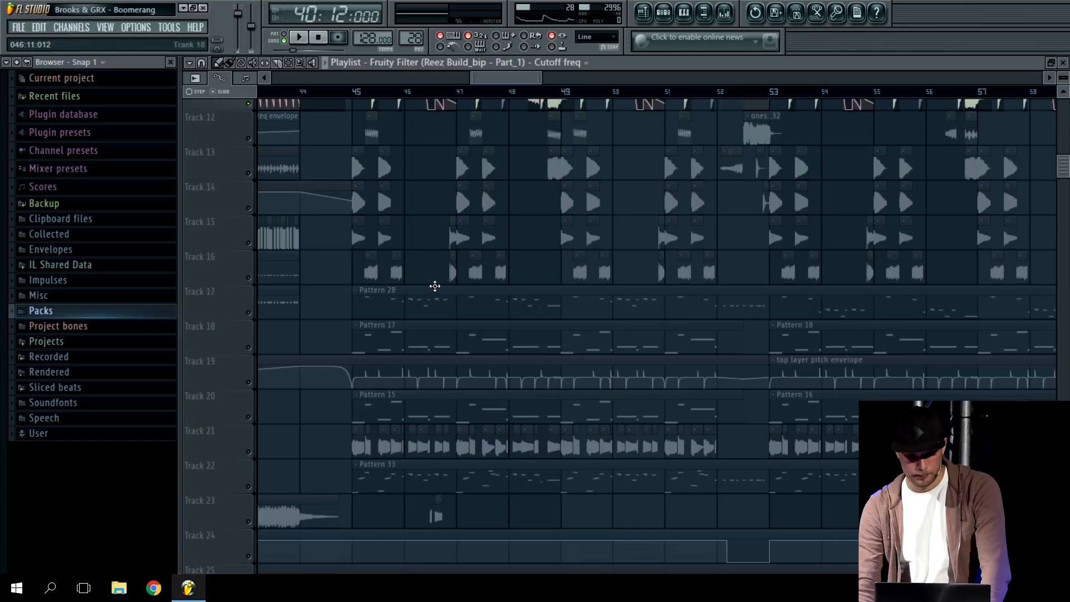
{"action": "scroll", "coordinate": [644, 272], "scroll_direction": "up", "scroll_amount": 1}
{"action": "left_click_drag", "start_coordinate": [679, 356], "coordinate": [1007, 98]}
{"action": "double_click", "coordinate": [692, 288]}
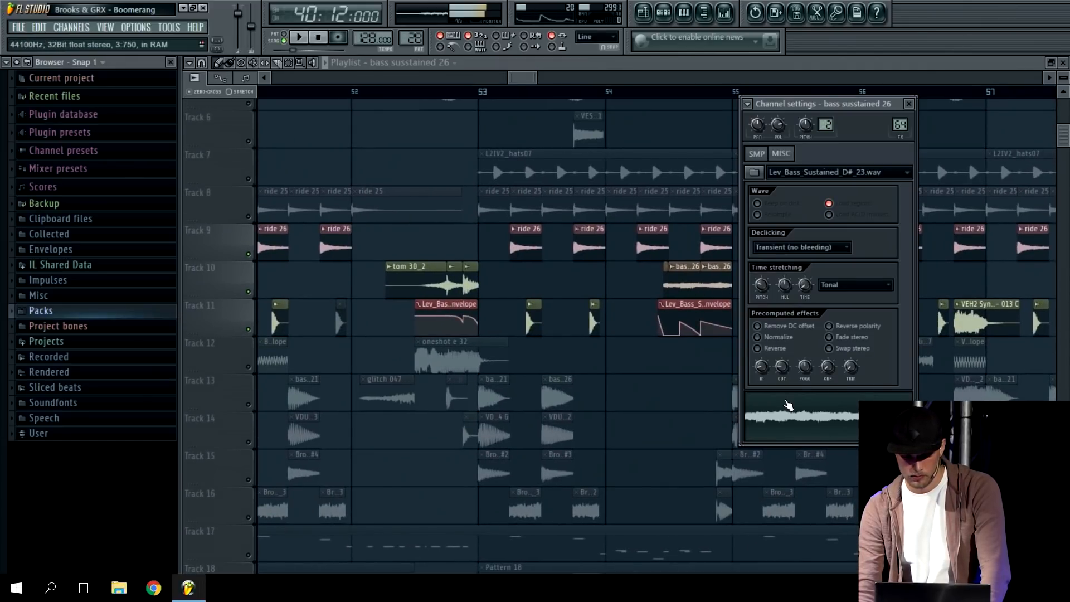
Reopen Harmor from the channel rack, move its window into full view, and look through its articulation targets without changing the selection
{"action": "left_click", "coordinate": [664, 15]}
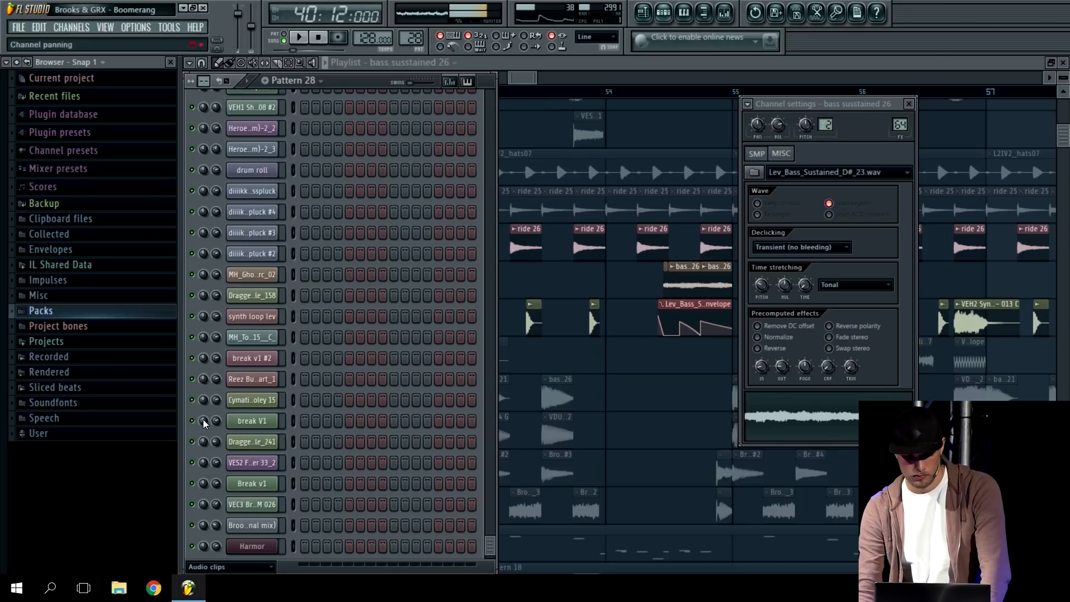
{"action": "left_click", "coordinate": [259, 550]}
{"action": "left_click_drag", "start_coordinate": [586, 83], "coordinate": [456, 85]}
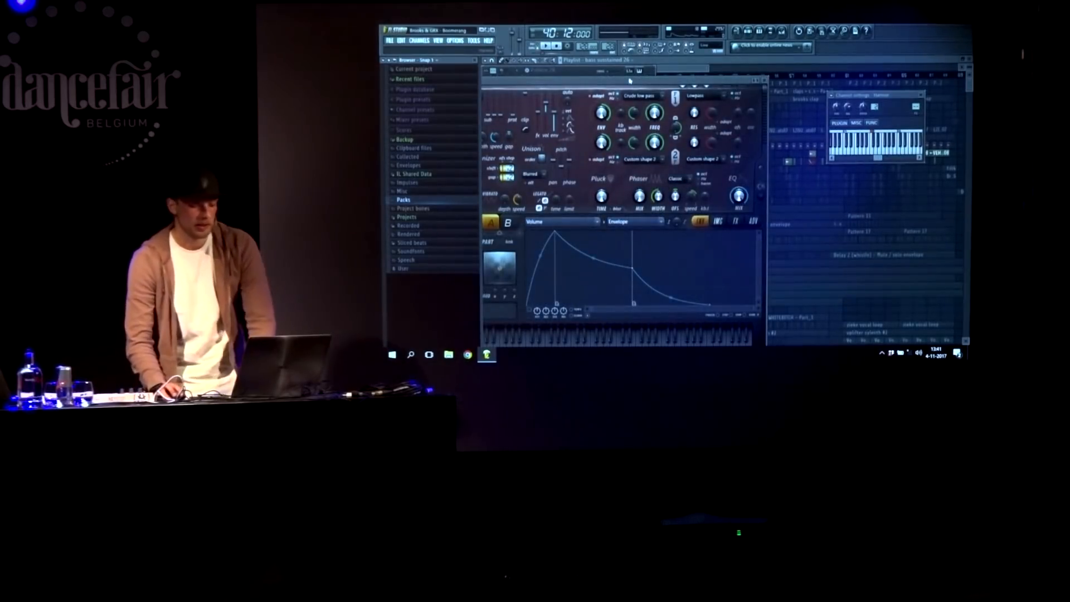
{"action": "left_click_drag", "start_coordinate": [630, 81], "coordinate": [787, 64]}
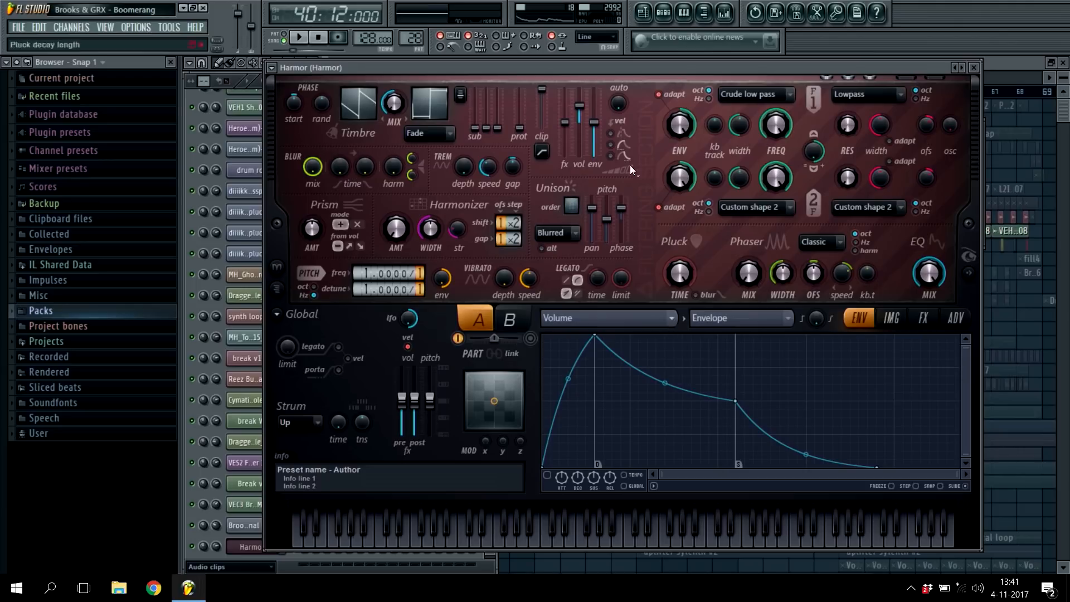
{"action": "left_click", "coordinate": [672, 318]}
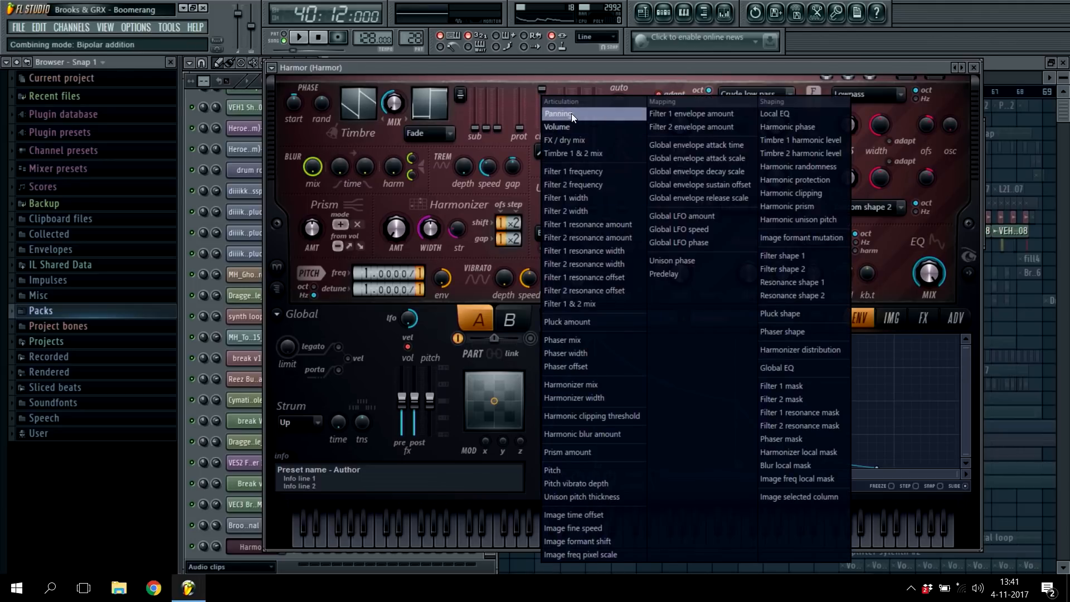
{"action": "left_click", "coordinate": [834, 68]}
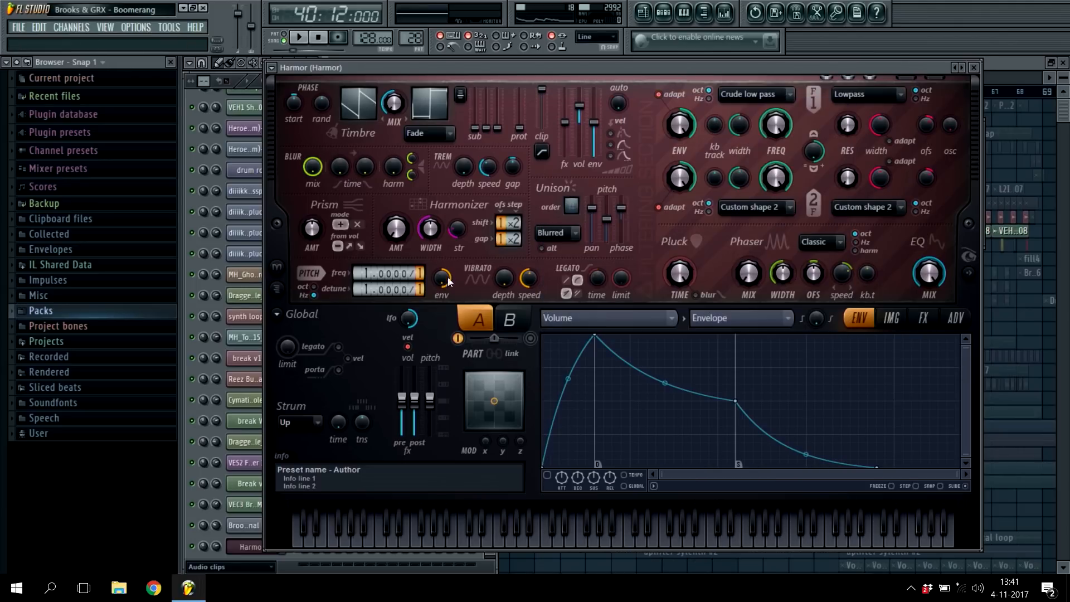
Solo Track 9 in the playlist and play the tom clips leading into bar 41
{"action": "left_click_drag", "start_coordinate": [708, 70], "coordinate": [697, 76]}
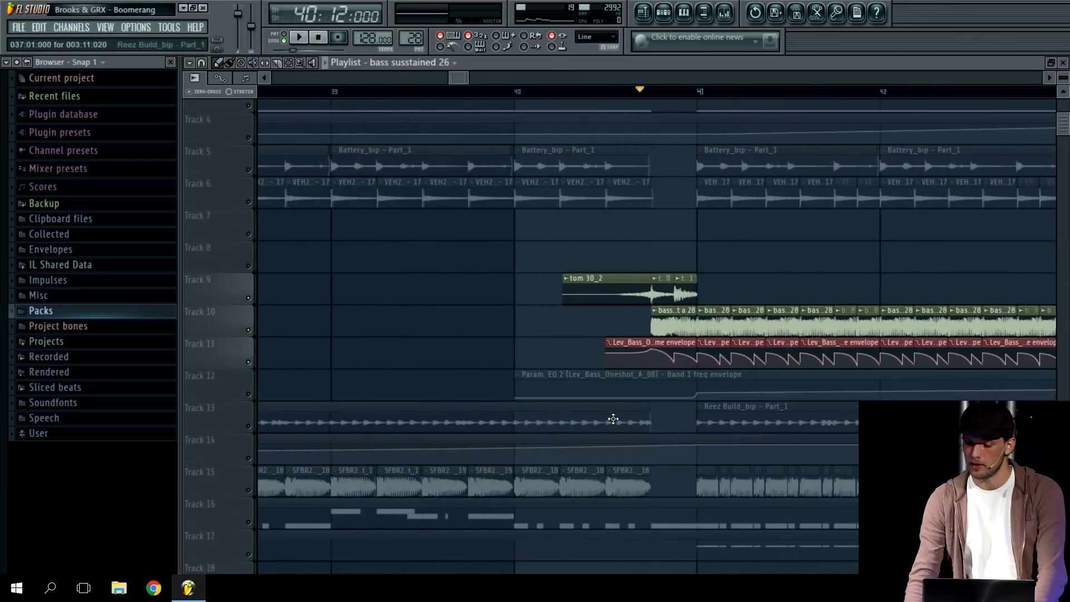
{"action": "left_click_drag", "start_coordinate": [613, 419], "coordinate": [823, 224]}
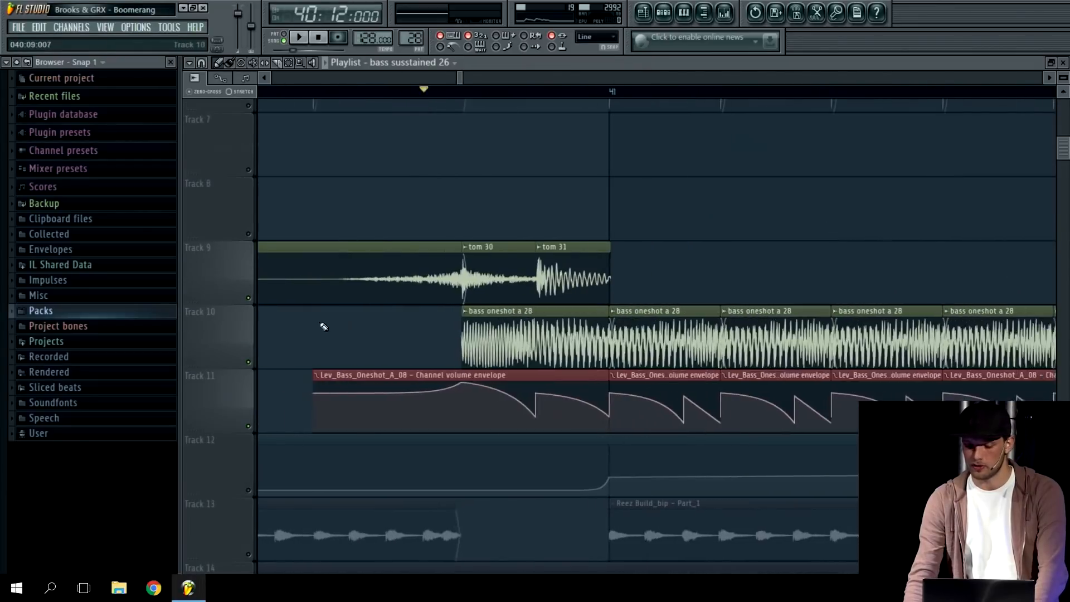
{"action": "left_click", "coordinate": [254, 309]}
{"action": "key", "text": "space"}
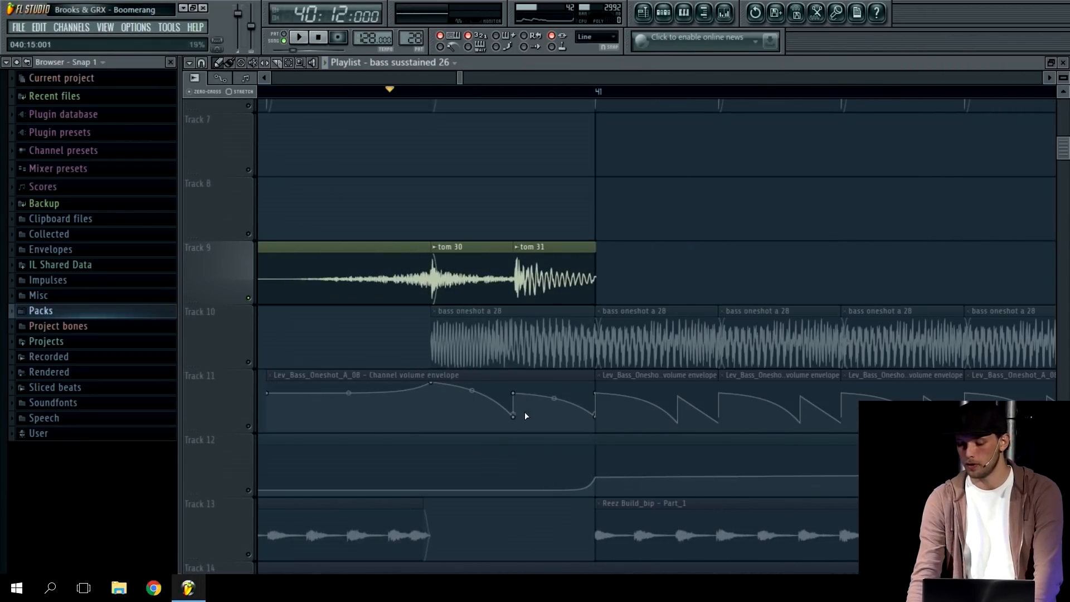
Unmute Tracks 10 and 11 and play the toms together with the bass oneshots and their volume envelope
{"action": "left_click", "coordinate": [249, 364]}
{"action": "left_click", "coordinate": [254, 427]}
{"action": "key", "text": "space"}
{"action": "key", "text": "space"}
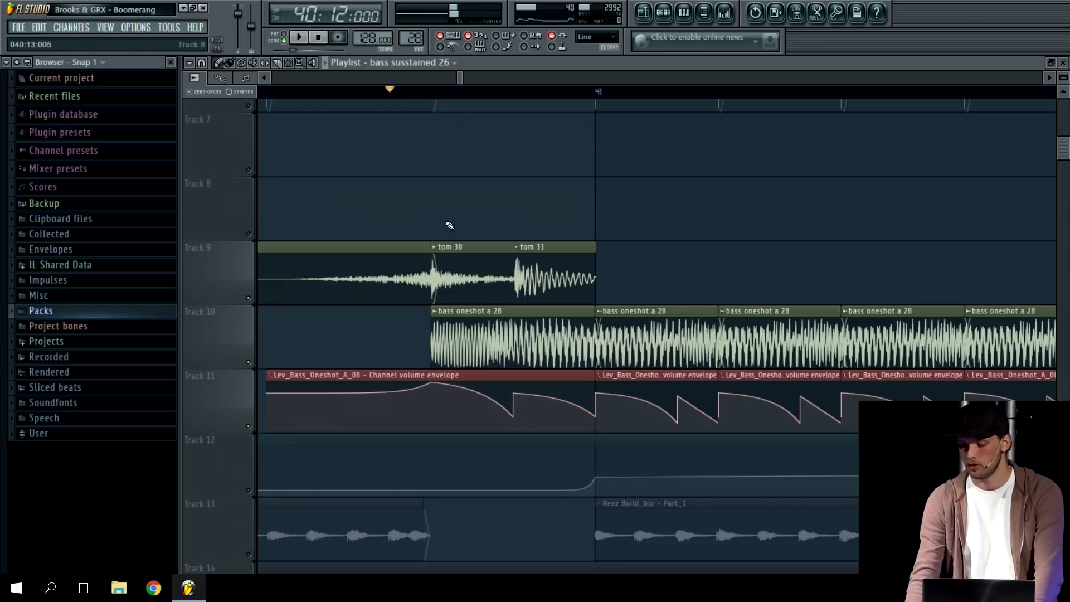
Play the bass oneshot sequence on Tracks 10 and 11 from just before bar 41 into bar 44
{"action": "scroll", "coordinate": [463, 78], "scroll_direction": "down", "scroll_amount": 6}
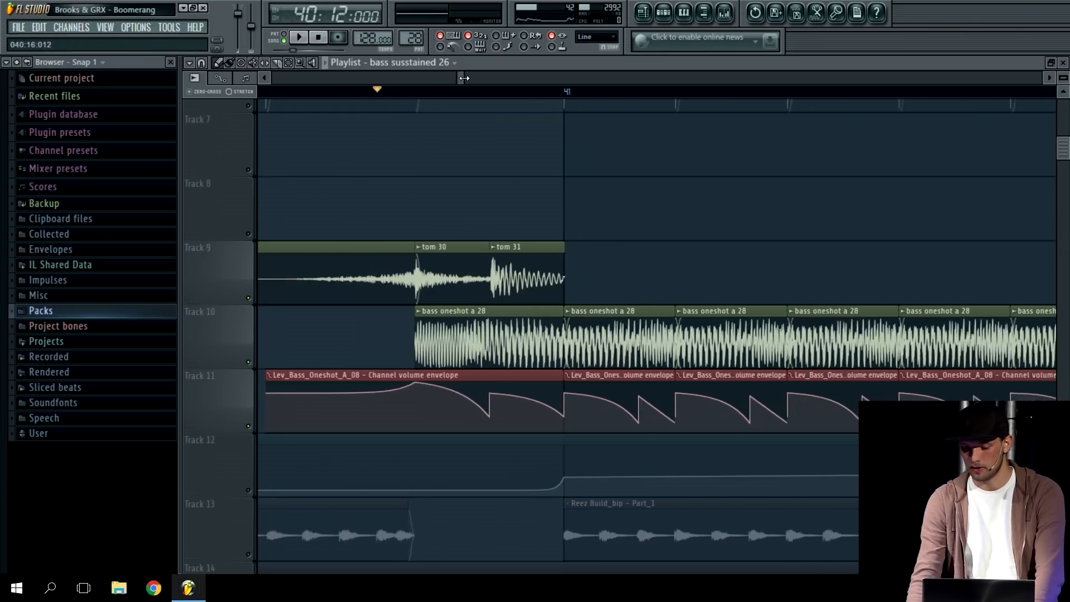
{"action": "scroll", "coordinate": [463, 78], "scroll_direction": "down", "scroll_amount": 4}
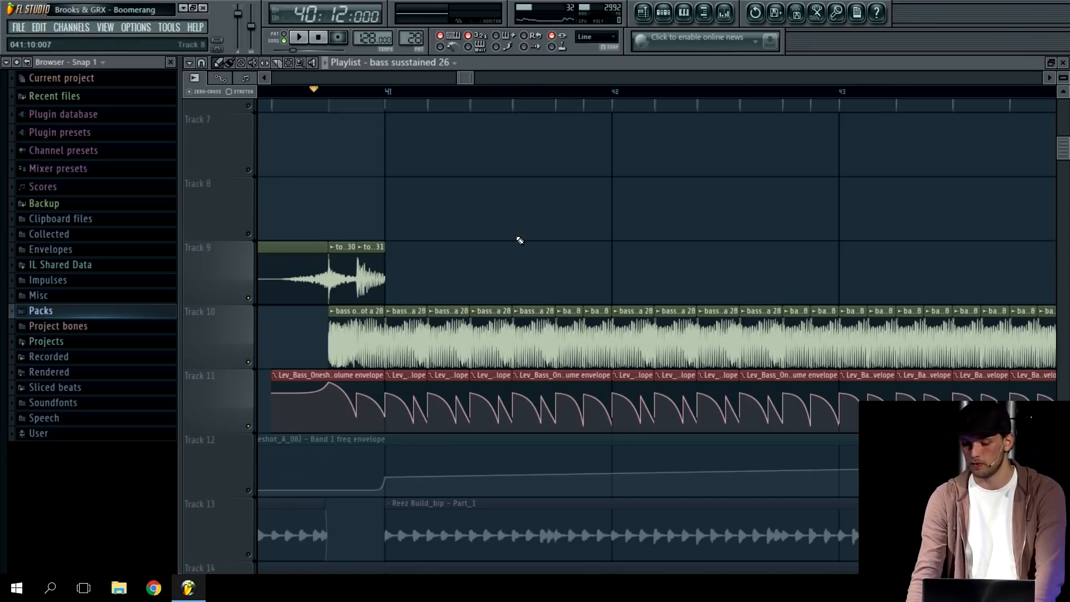
{"action": "key", "text": "space"}
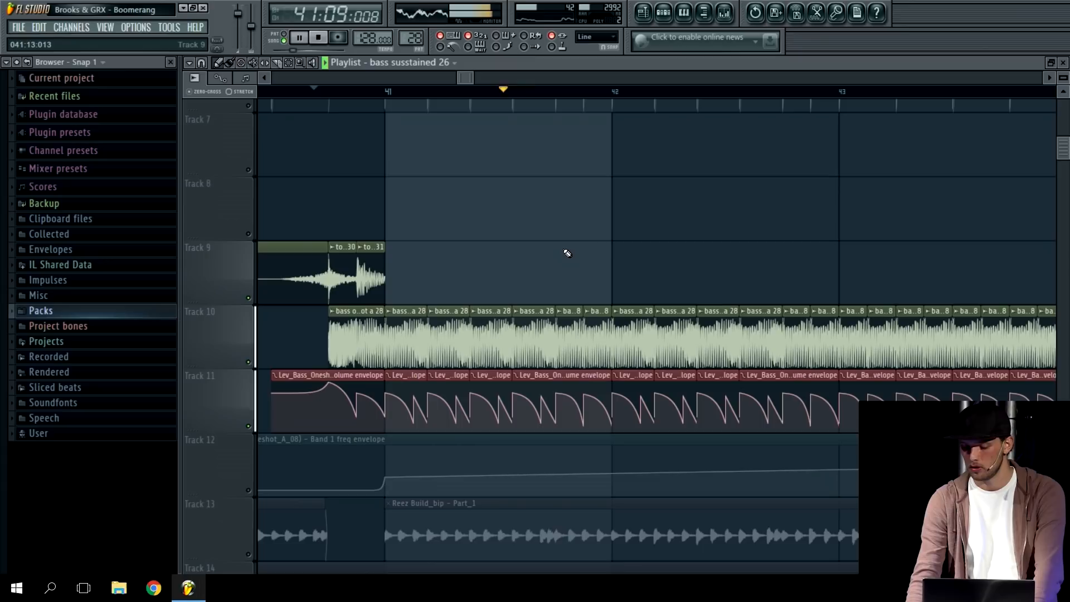
{"action": "left_click_drag", "start_coordinate": [474, 78], "coordinate": [484, 78]}
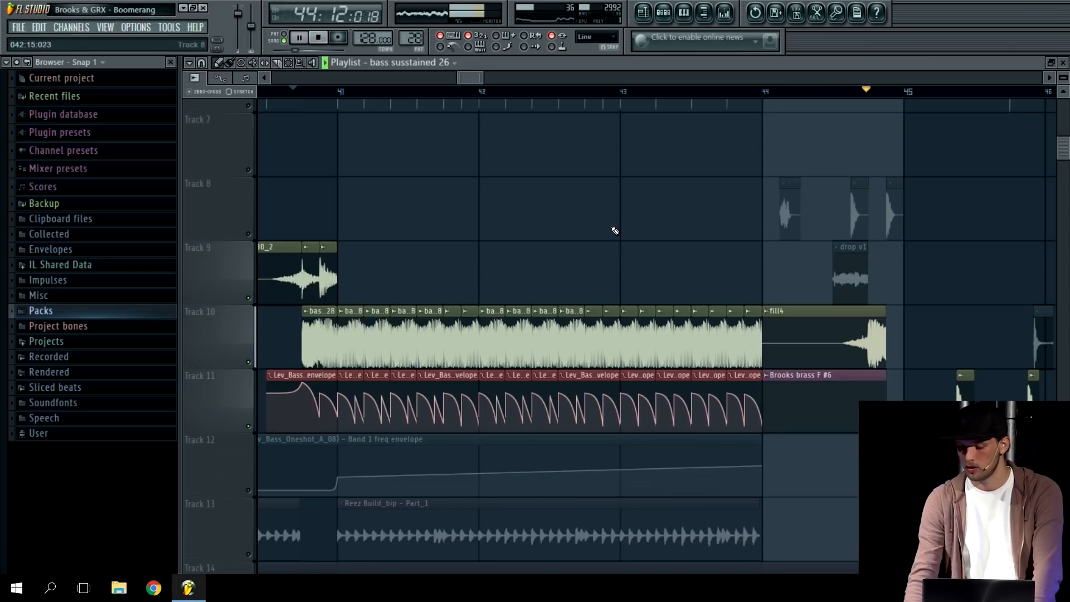
{"action": "key", "text": "space"}
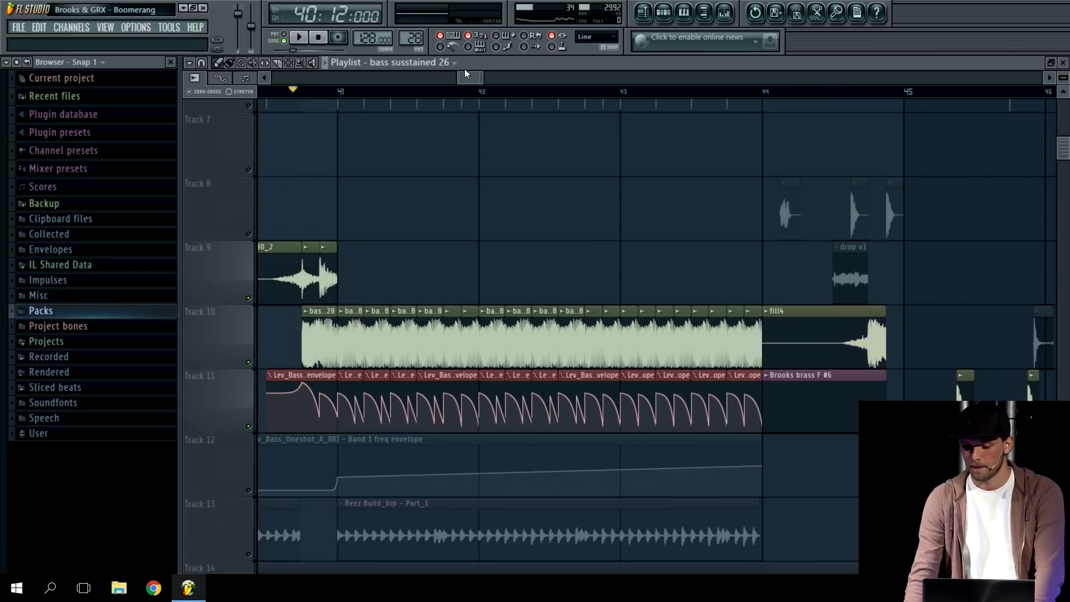
Try to open the "byte drop synths" project archive from the byte folder
{"action": "left_click_drag", "start_coordinate": [458, 77], "coordinate": [712, 198]}
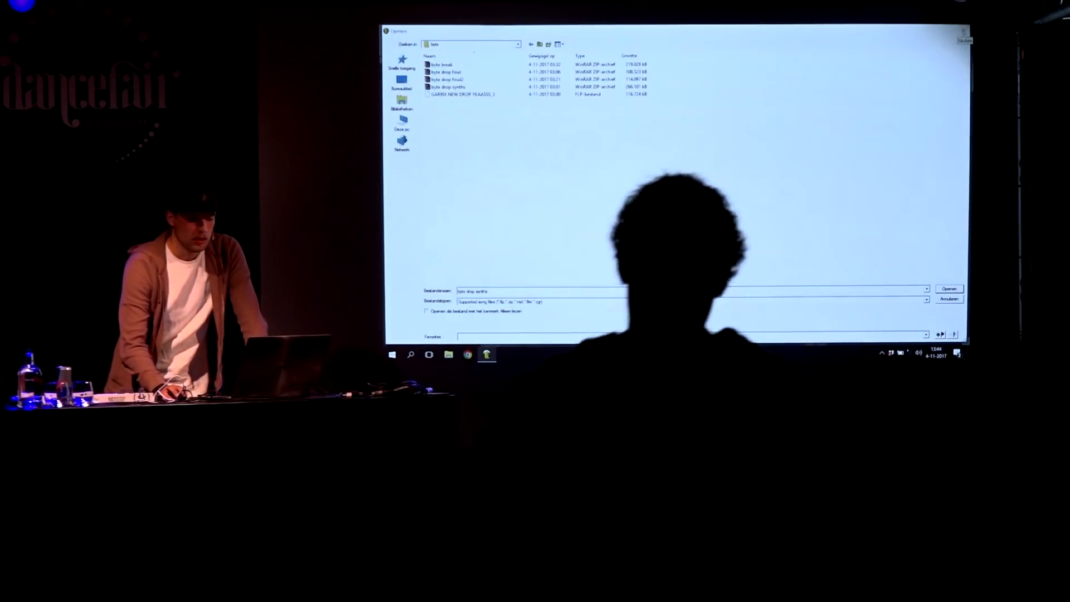
{"action": "key", "text": "Return"}
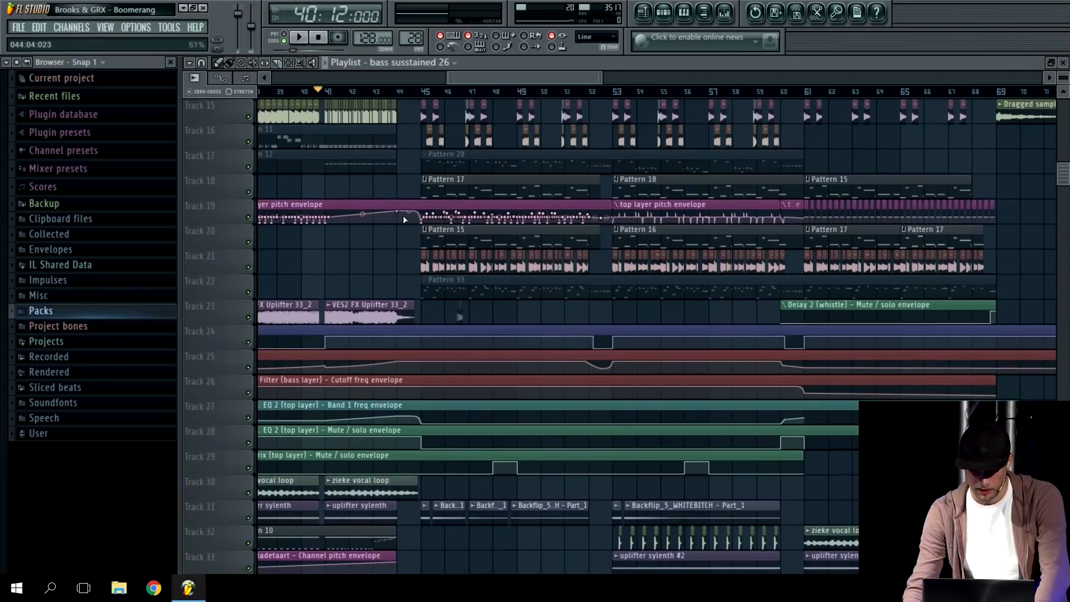
Examine the top layer pitch envelope on Track 19 and the clips on Tracks 20 to 22 from bar 45 onward
{"action": "left_click_drag", "start_coordinate": [403, 216], "coordinate": [470, 216]}
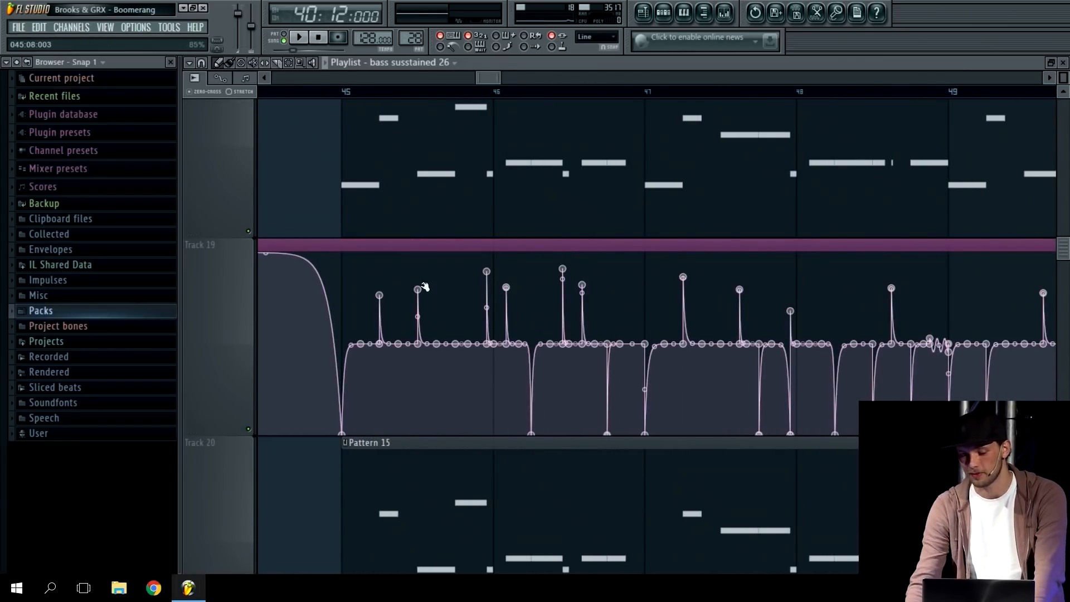
{"action": "scroll", "coordinate": [424, 284], "scroll_direction": "up", "scroll_amount": 2}
{"action": "scroll", "coordinate": [427, 278], "scroll_direction": "down", "scroll_amount": 4}
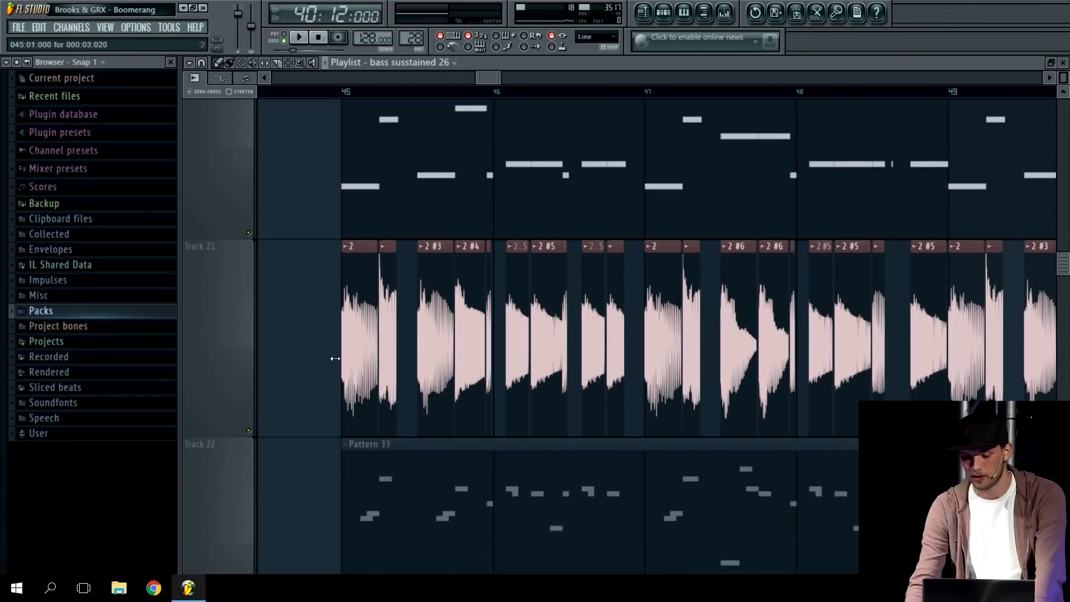
{"action": "scroll", "coordinate": [351, 346], "scroll_direction": "down", "scroll_amount": 1}
{"action": "scroll", "coordinate": [341, 340], "scroll_direction": "up", "scroll_amount": 2}
{"action": "scroll", "coordinate": [338, 338], "scroll_direction": "down", "scroll_amount": 1}
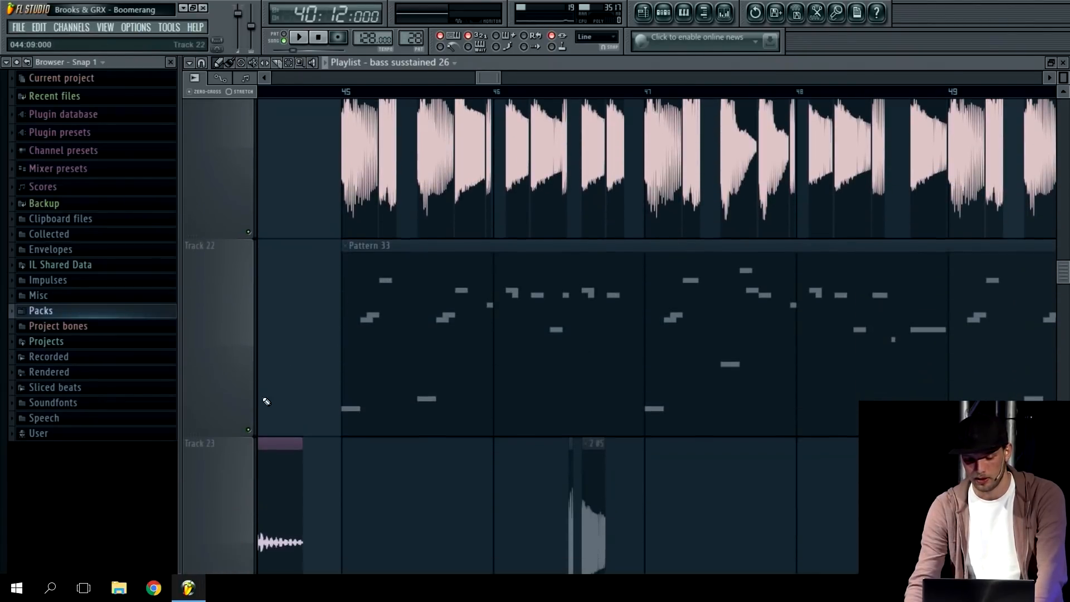
{"action": "scroll", "coordinate": [365, 110], "scroll_direction": "up", "scroll_amount": 3}
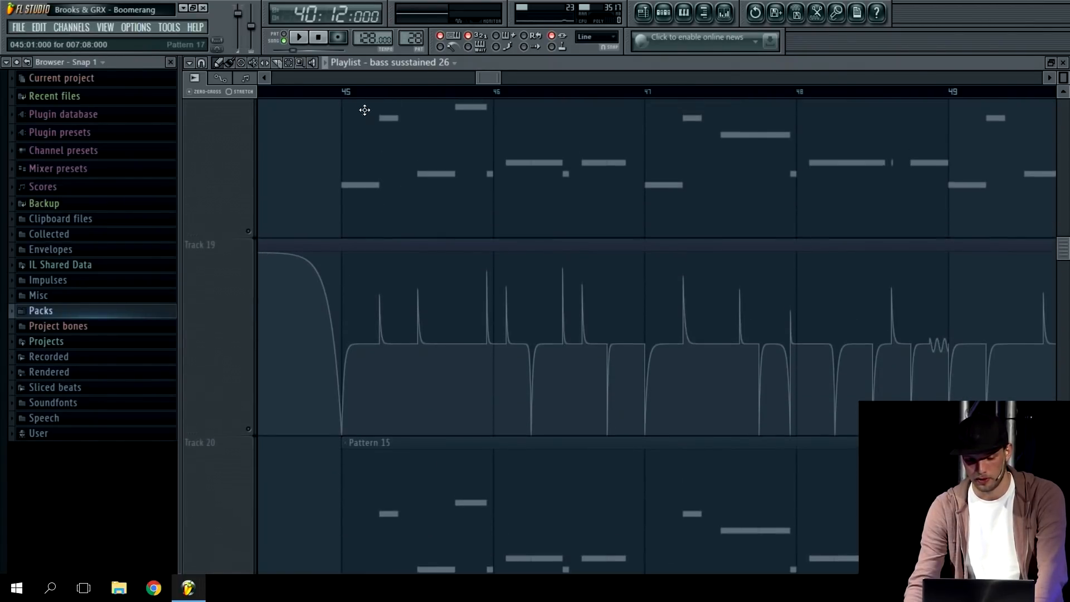
Isolate Track 19 and play the sound with its top layer pitch envelope from bar 45
{"action": "left_click", "coordinate": [352, 93]}
{"action": "key", "text": "space"}
{"action": "scroll", "coordinate": [348, 213], "scroll_direction": "down", "scroll_amount": 1}
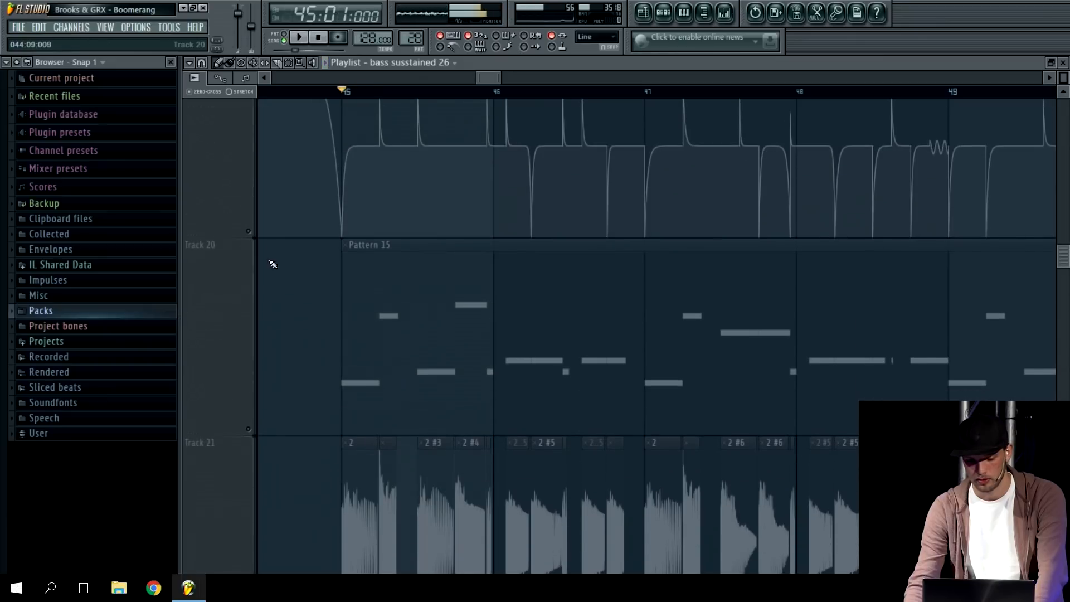
{"action": "left_click", "coordinate": [248, 231]}
{"action": "key", "text": "space"}
{"action": "scroll", "coordinate": [312, 287], "scroll_direction": "up", "scroll_amount": 1}
{"action": "scroll", "coordinate": [320, 301], "scroll_direction": "up", "scroll_amount": 1}
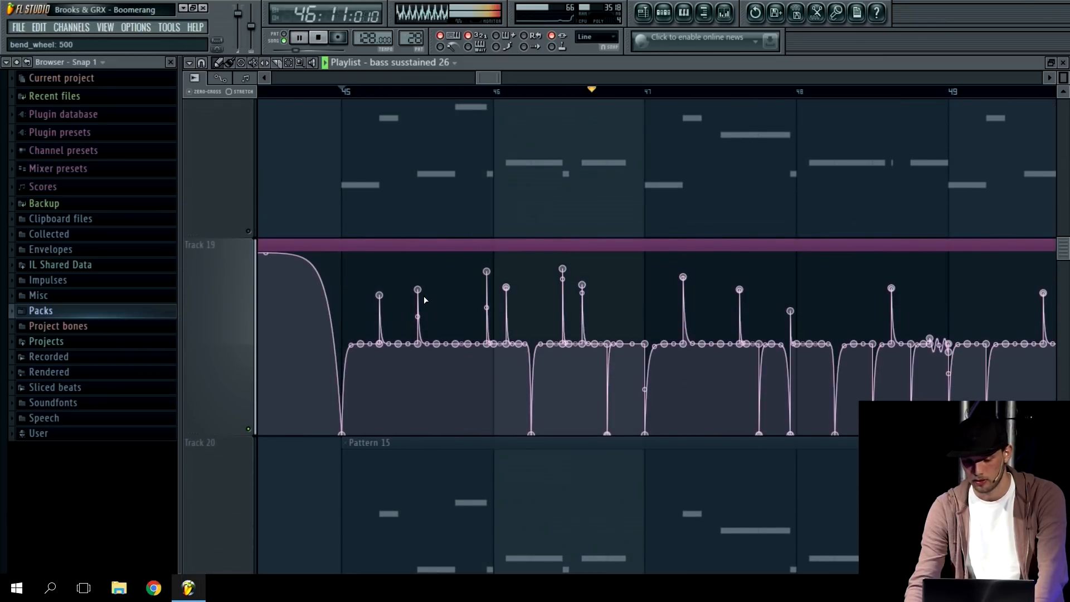
{"action": "left_click_drag", "start_coordinate": [500, 78], "coordinate": [523, 78]}
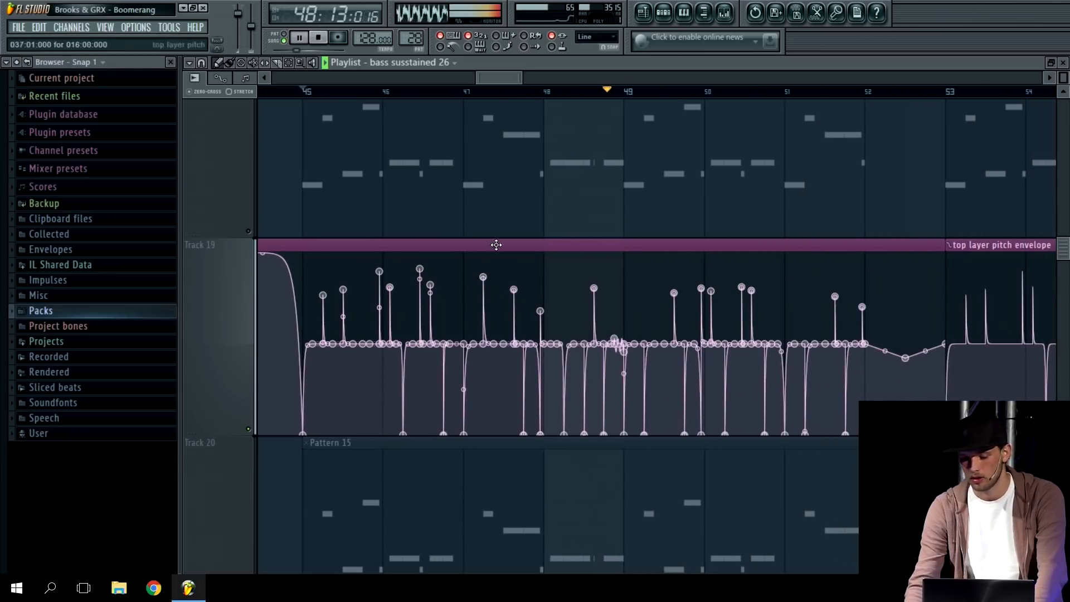
{"action": "key", "text": "space"}
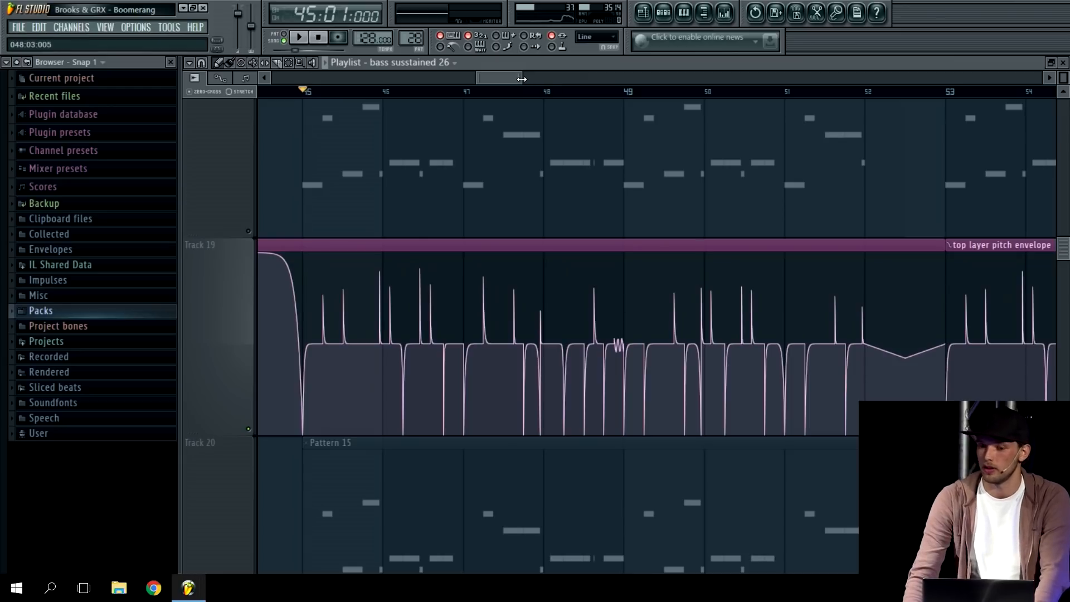
Straighten the decay after the first pitch spike past bar 45 on Track 19's envelope and play it back
{"action": "left_click_drag", "start_coordinate": [312, 331], "coordinate": [572, 343]}
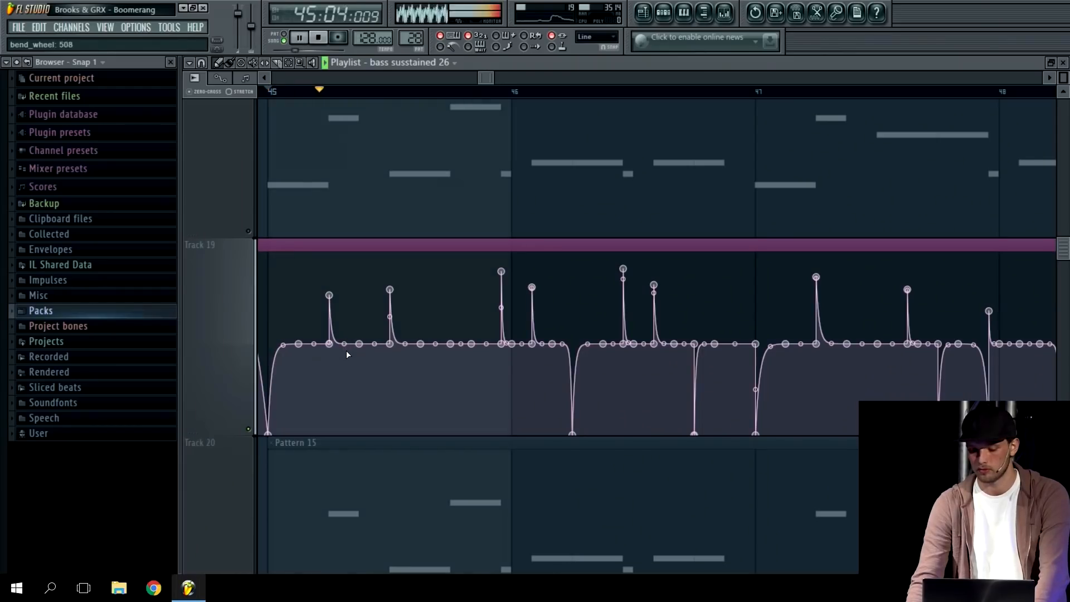
{"action": "left_click_drag", "start_coordinate": [344, 337], "coordinate": [345, 368]}
{"action": "key", "text": "space"}
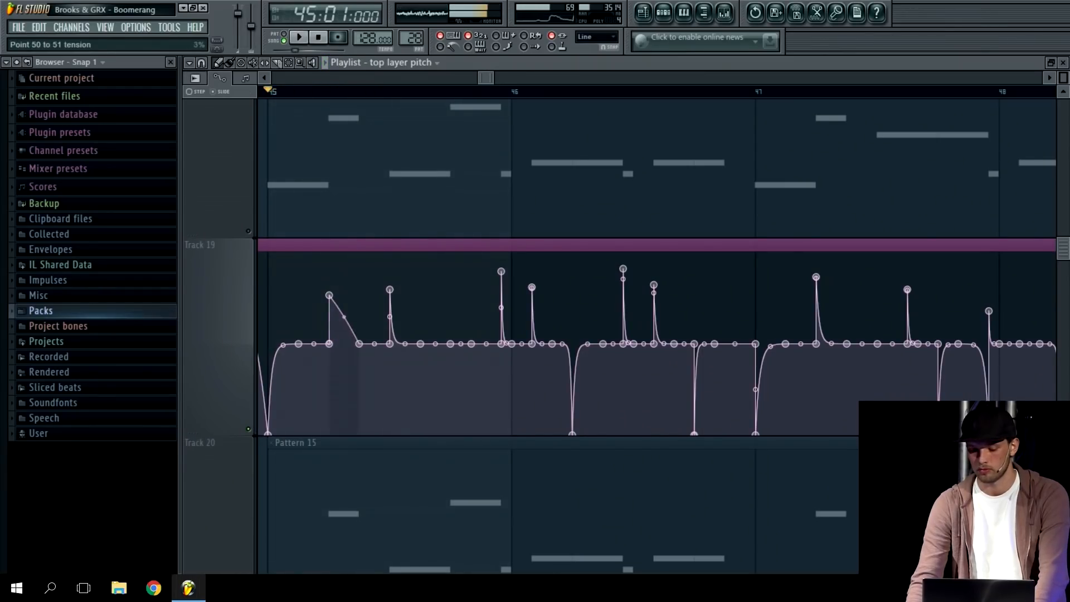
Lower the first pitch spike past bar 45 to slightly below the Track 19 envelope's baseline and play it back
{"action": "key", "text": "space"}
{"action": "left_click_drag", "start_coordinate": [338, 390], "coordinate": [331, 359]}
{"action": "key", "text": "space"}
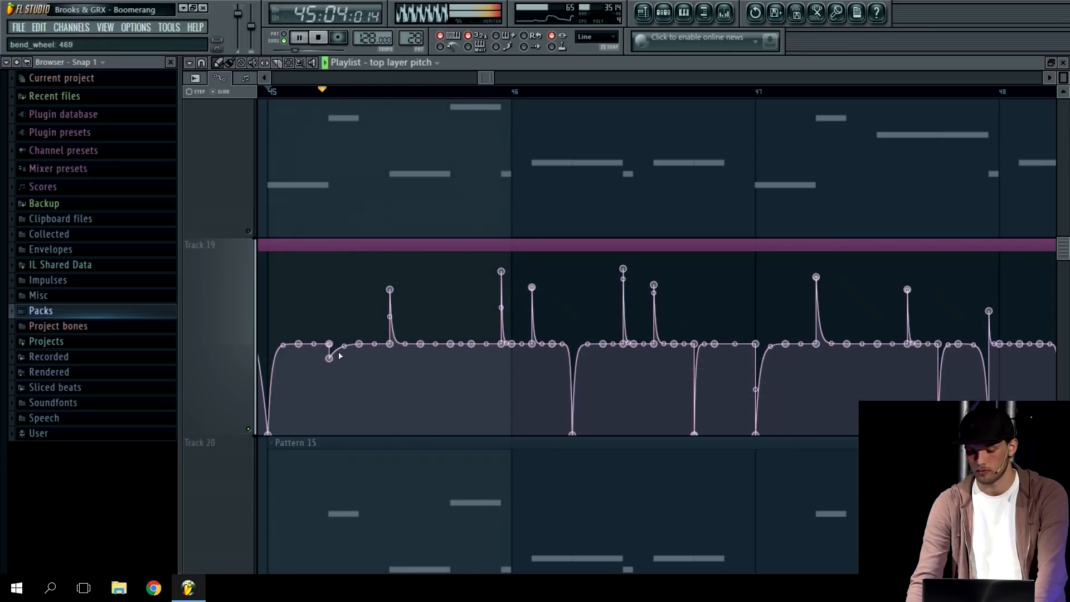
{"action": "key", "text": "space"}
Play the top layer pitch envelope from bar 48 through the start of bar 53
{"action": "left_click", "coordinate": [497, 77]}
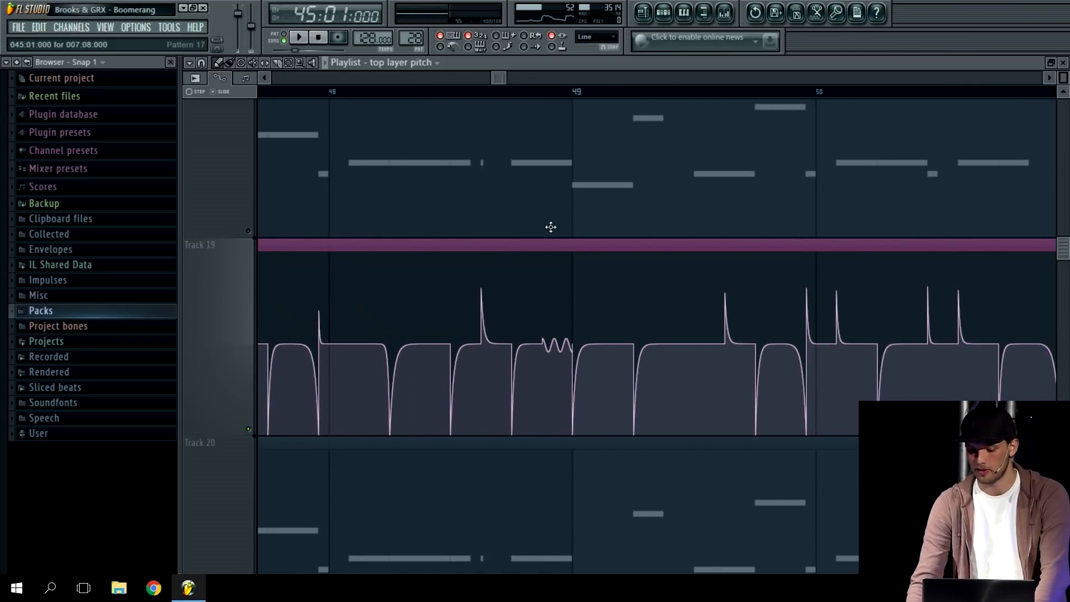
{"action": "left_click", "coordinate": [337, 94]}
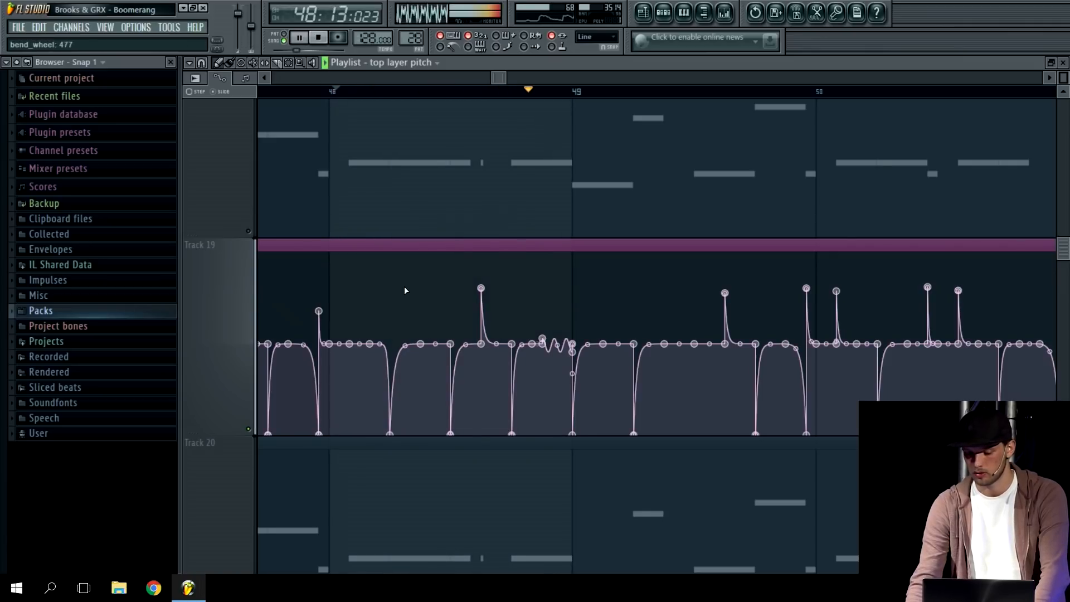
{"action": "left_click_drag", "start_coordinate": [505, 78], "coordinate": [521, 78]}
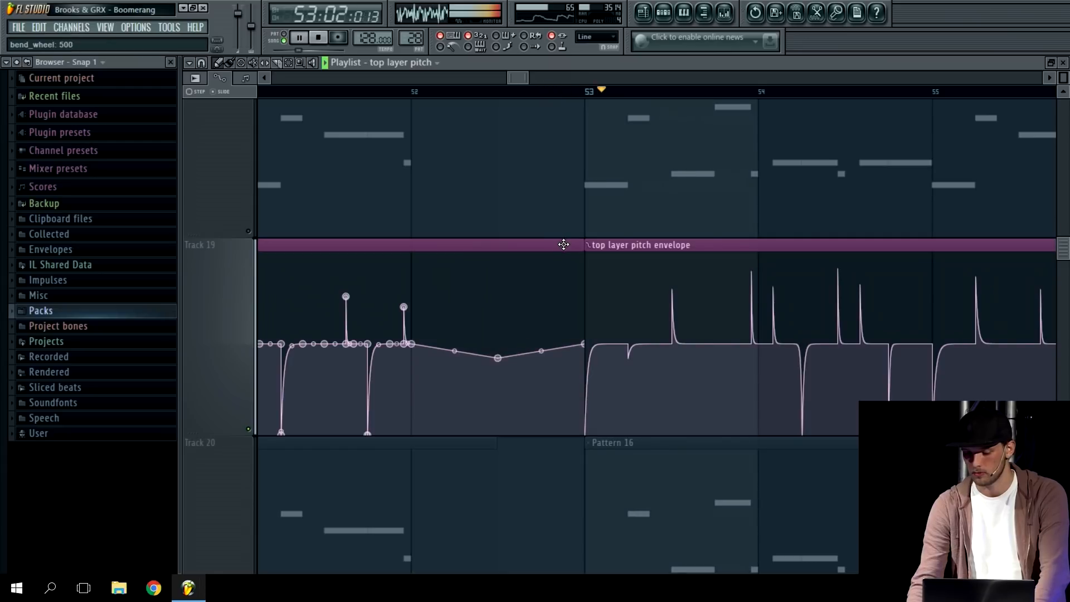
{"action": "key", "text": "space"}
Reactivate the pattern tracks around Track 19 and play the layered synth patterns from bar 45
{"action": "right_click", "coordinate": [592, 190], "text": "ctrl"}
{"action": "left_click_drag", "start_coordinate": [495, 257], "coordinate": [564, 233]}
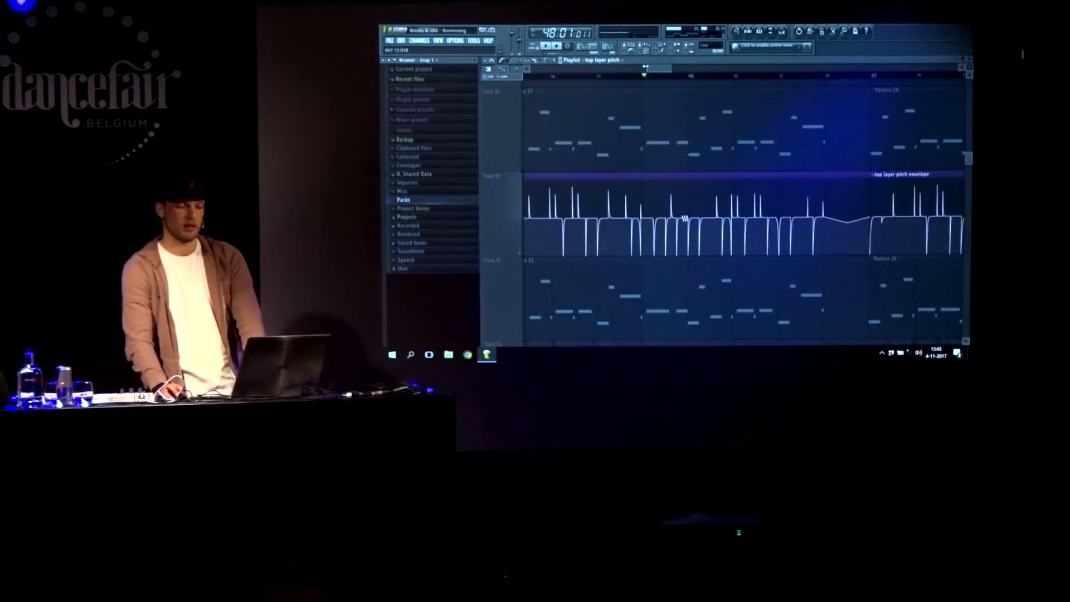
{"action": "left_click_drag", "start_coordinate": [645, 65], "coordinate": [638, 67]}
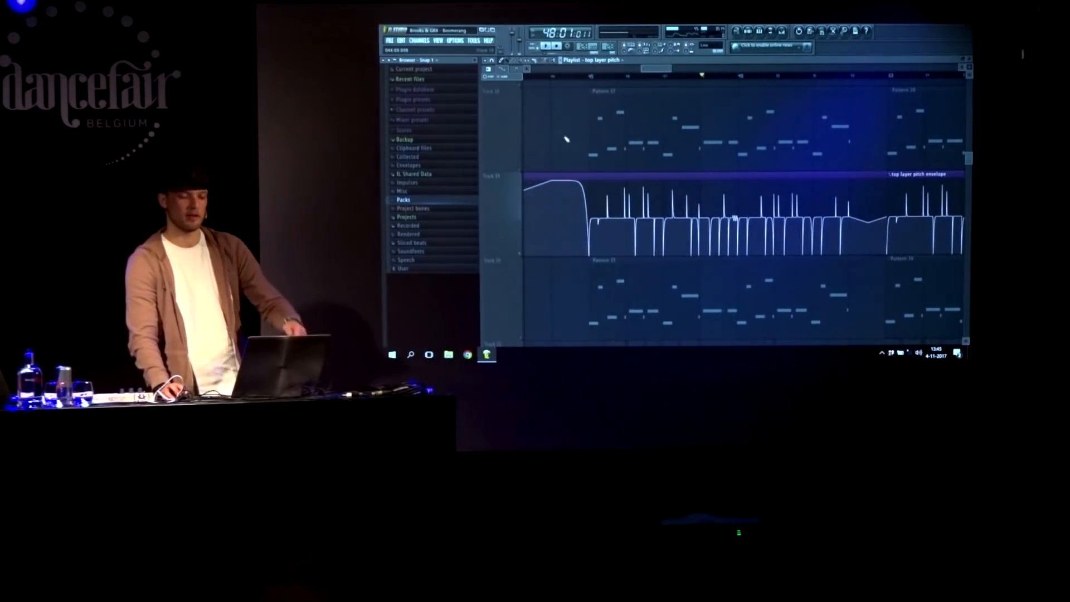
{"action": "mouse_move", "coordinate": [606, 194]}
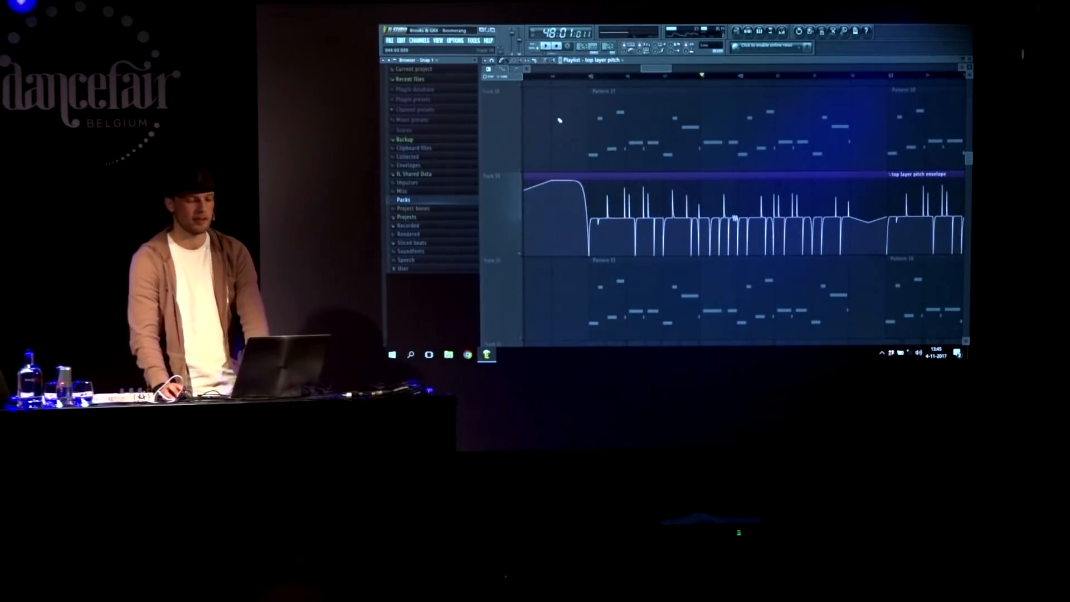
{"action": "mouse_move", "coordinate": [625, 245]}
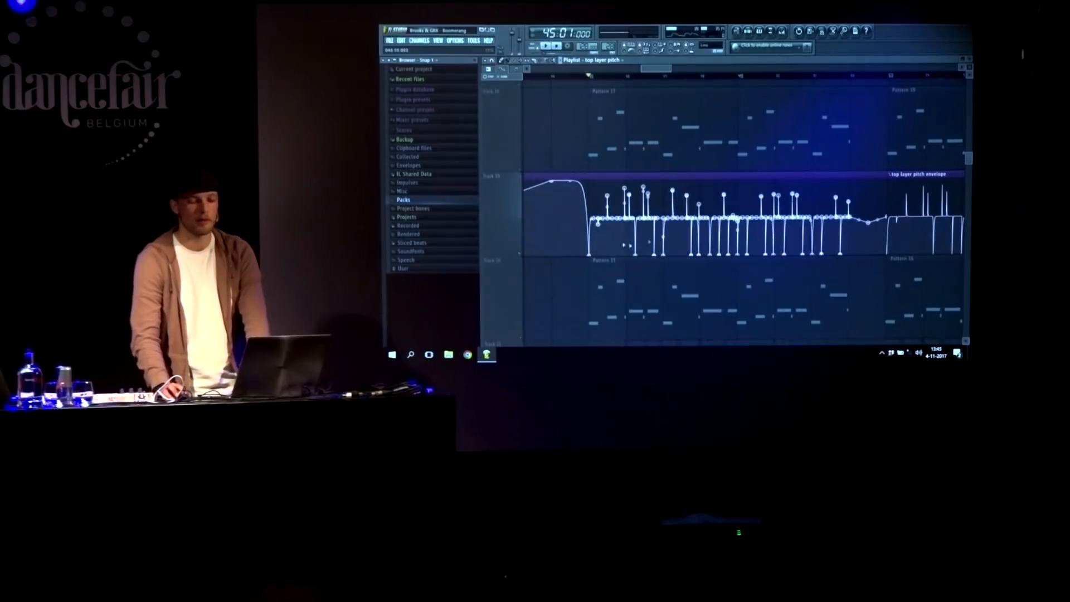
{"action": "left_click", "coordinate": [521, 257]}
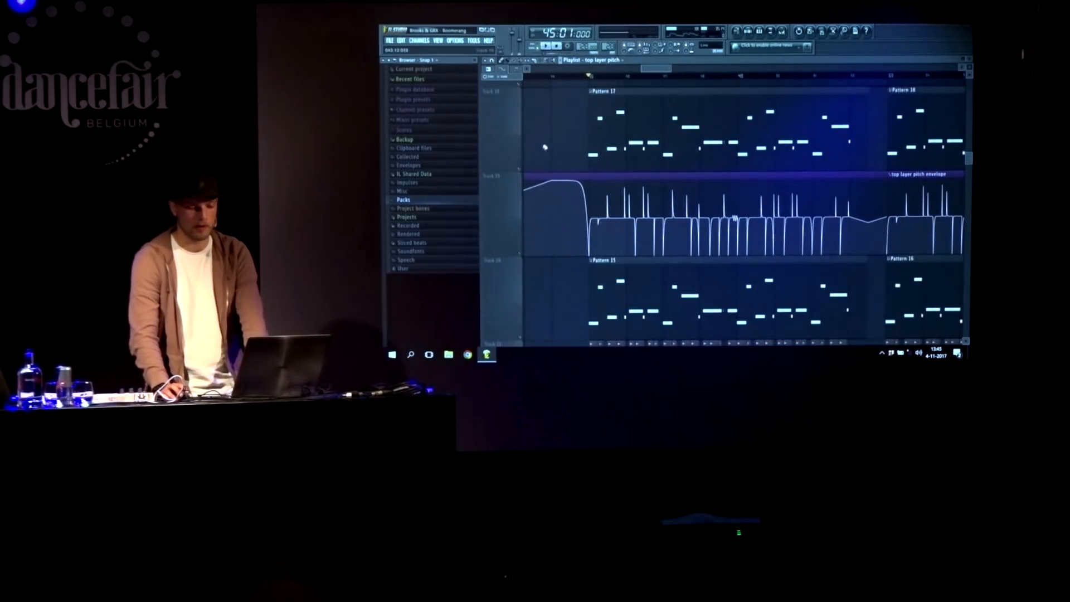
{"action": "scroll", "coordinate": [545, 147], "scroll_direction": "up", "scroll_amount": 1}
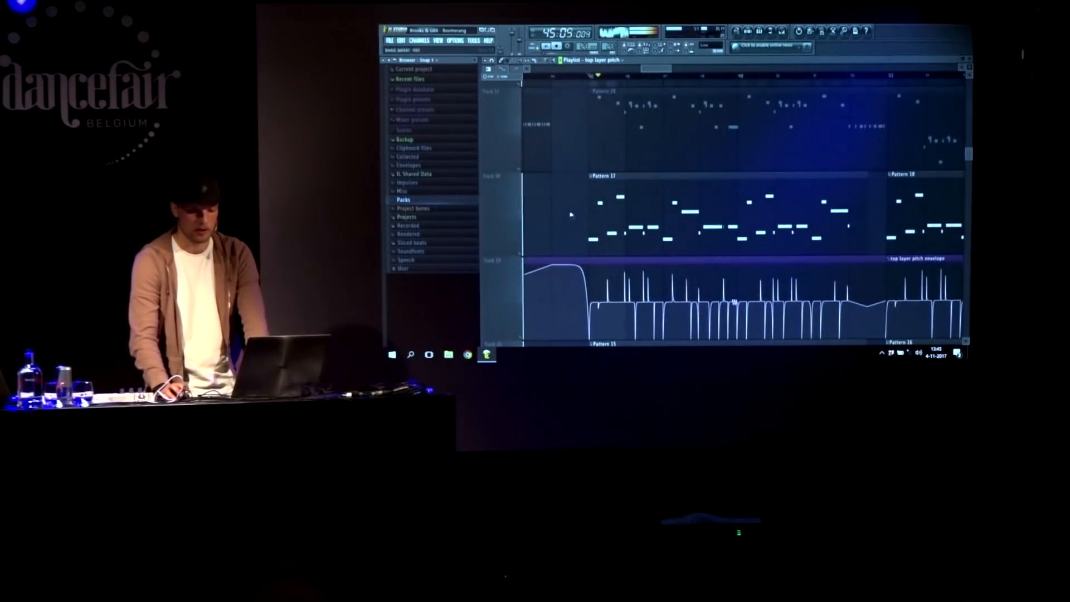